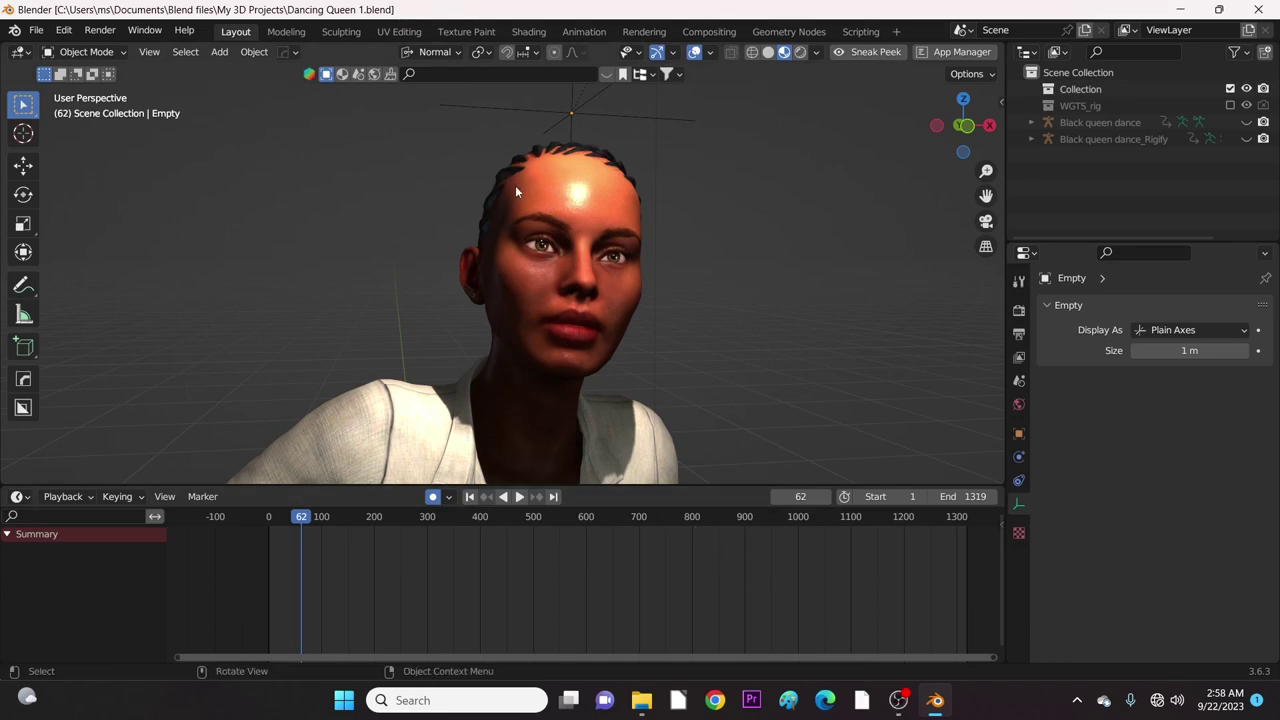
- Select the CC_Base_Body mesh and make Mouth_Smile the active shape key in the mouth list
click(600, 198)
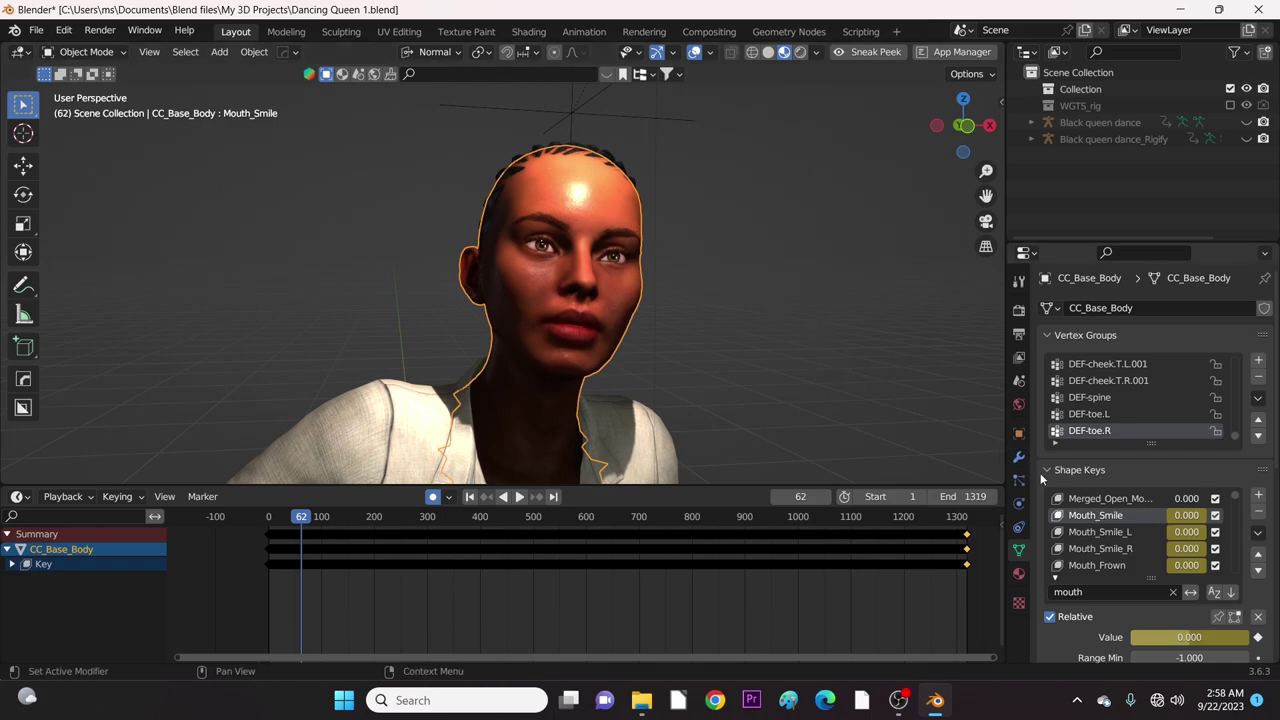
scroll(1104, 547, down, 1)
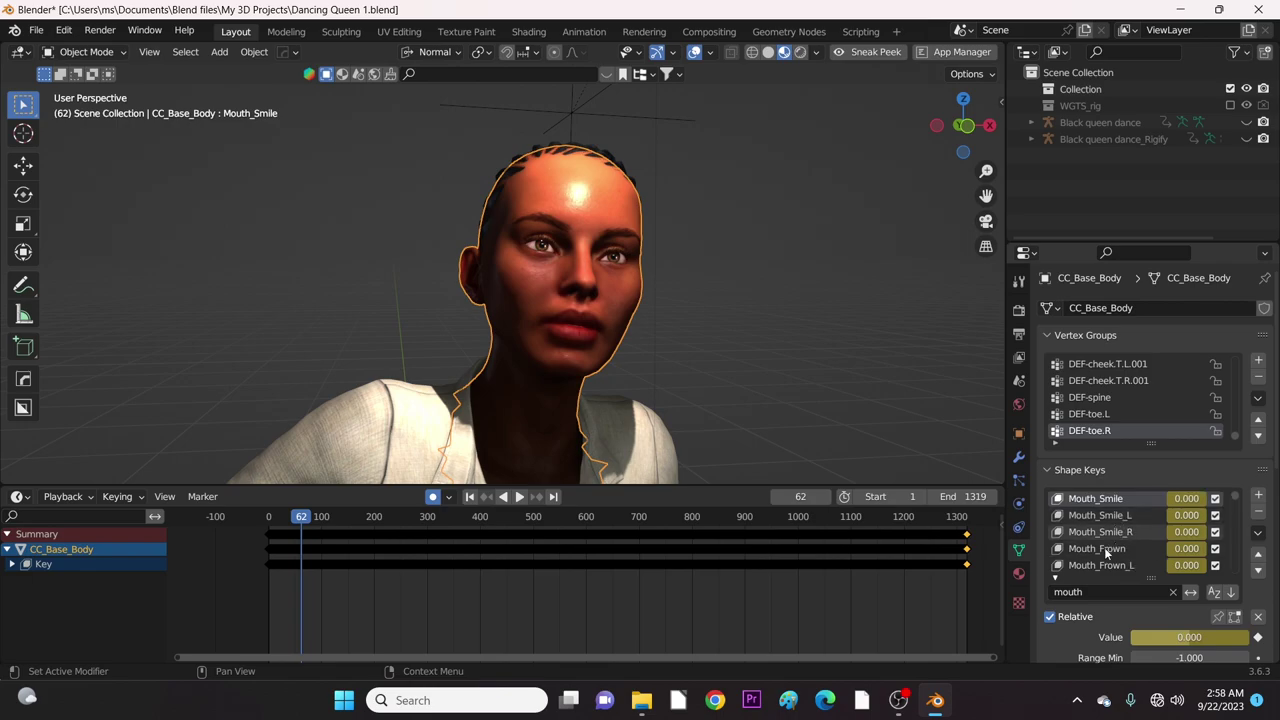
scroll(1104, 547, down, 1)
scroll(1106, 550, up, 2)
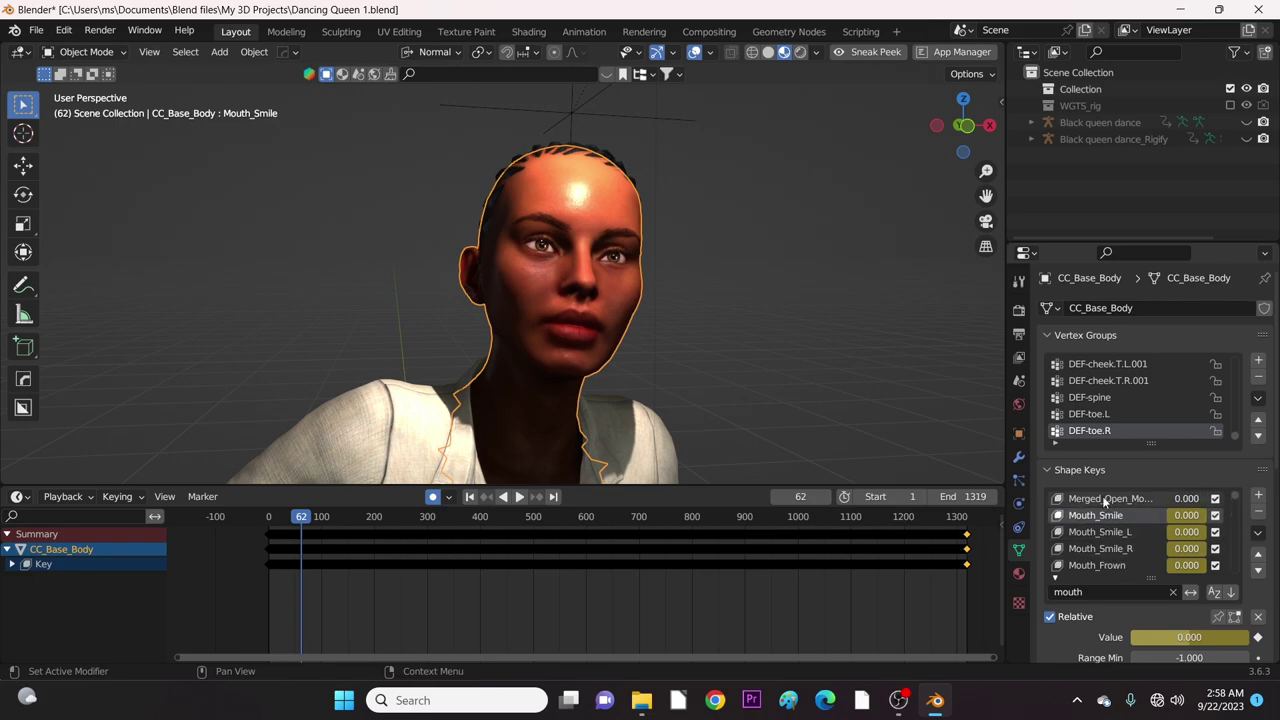
click(1102, 497)
click(1107, 519)
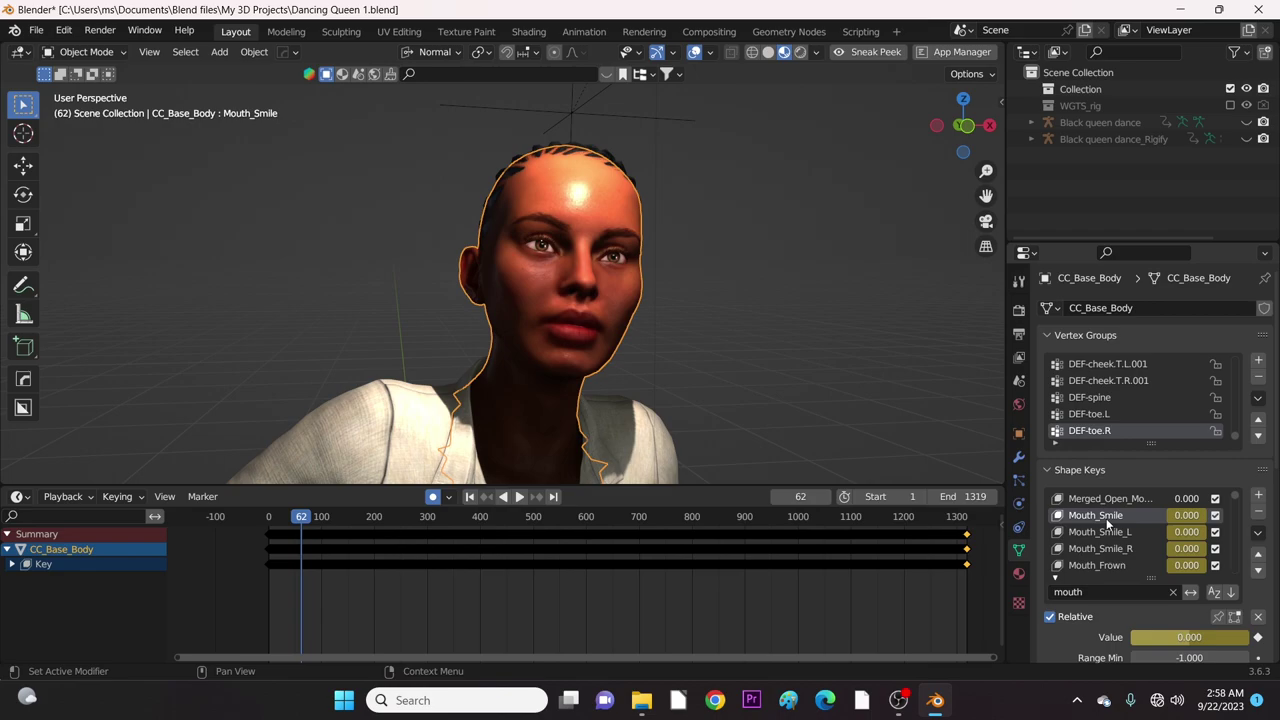
scroll(536, 610, down, 1)
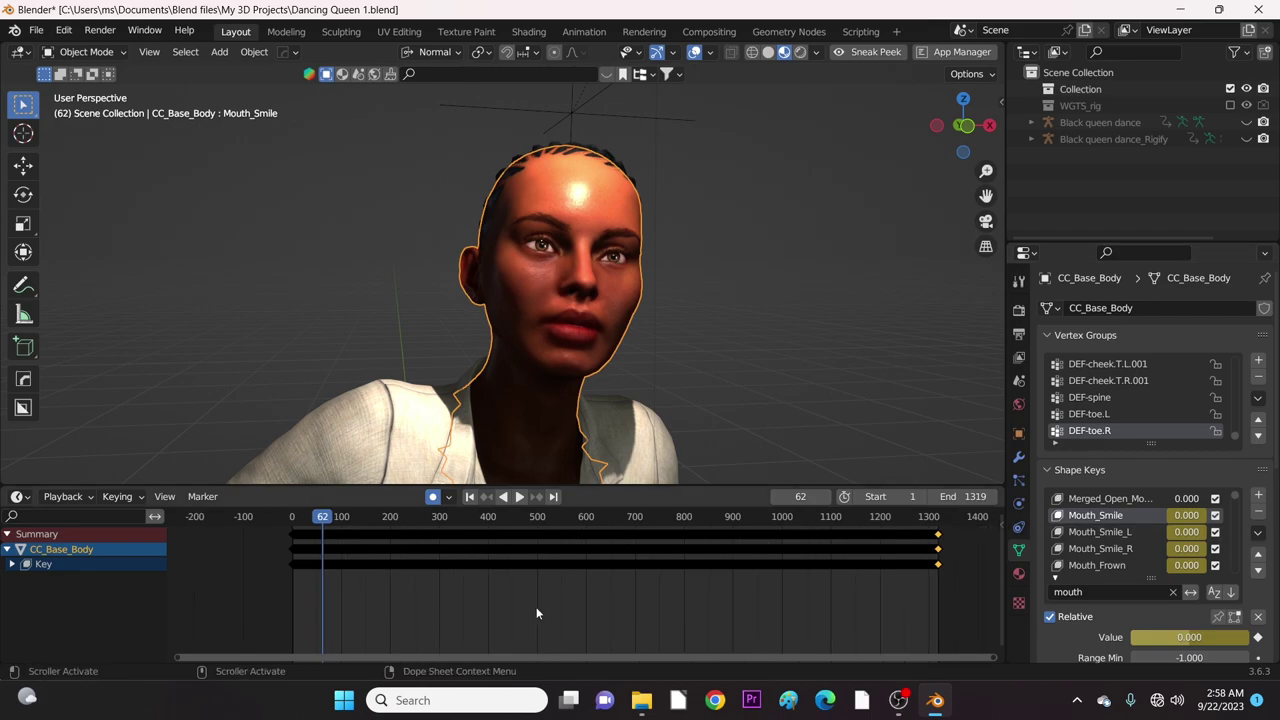
scroll(536, 610, down, 2)
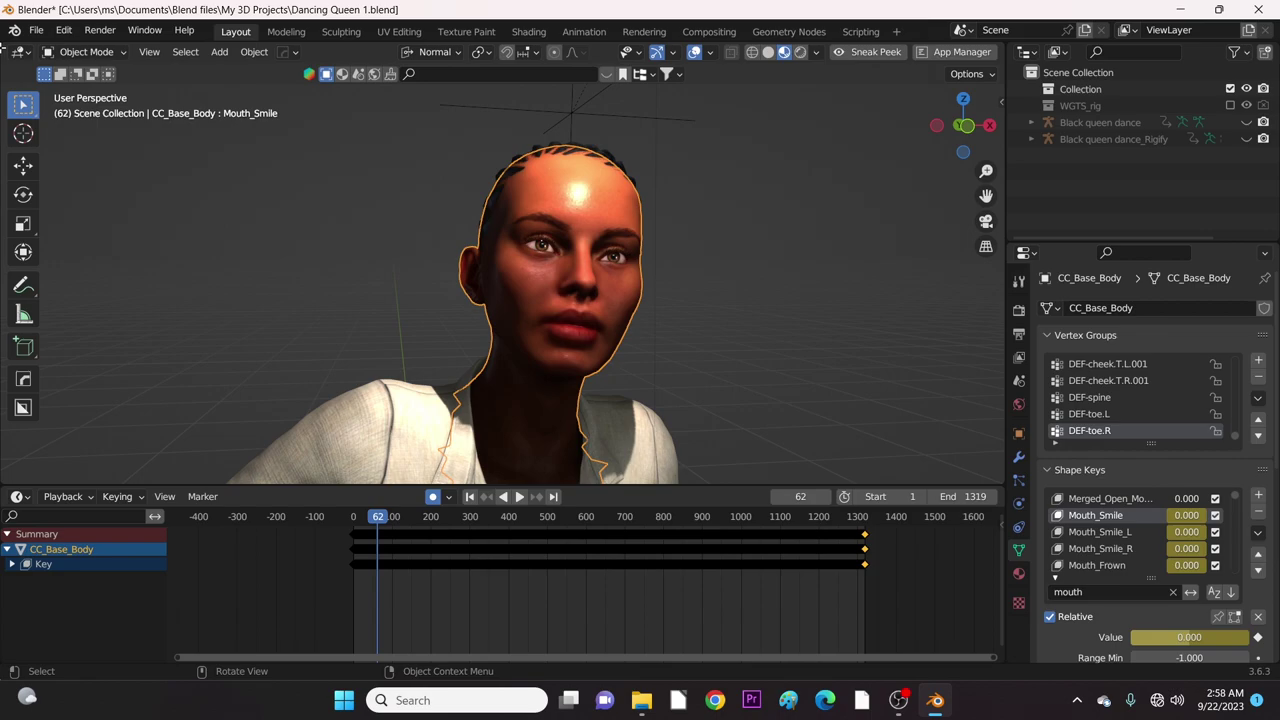
- Split the 3D viewport into two side-by-side areas by dragging from its corner
drag(6, 66, 250, 73)
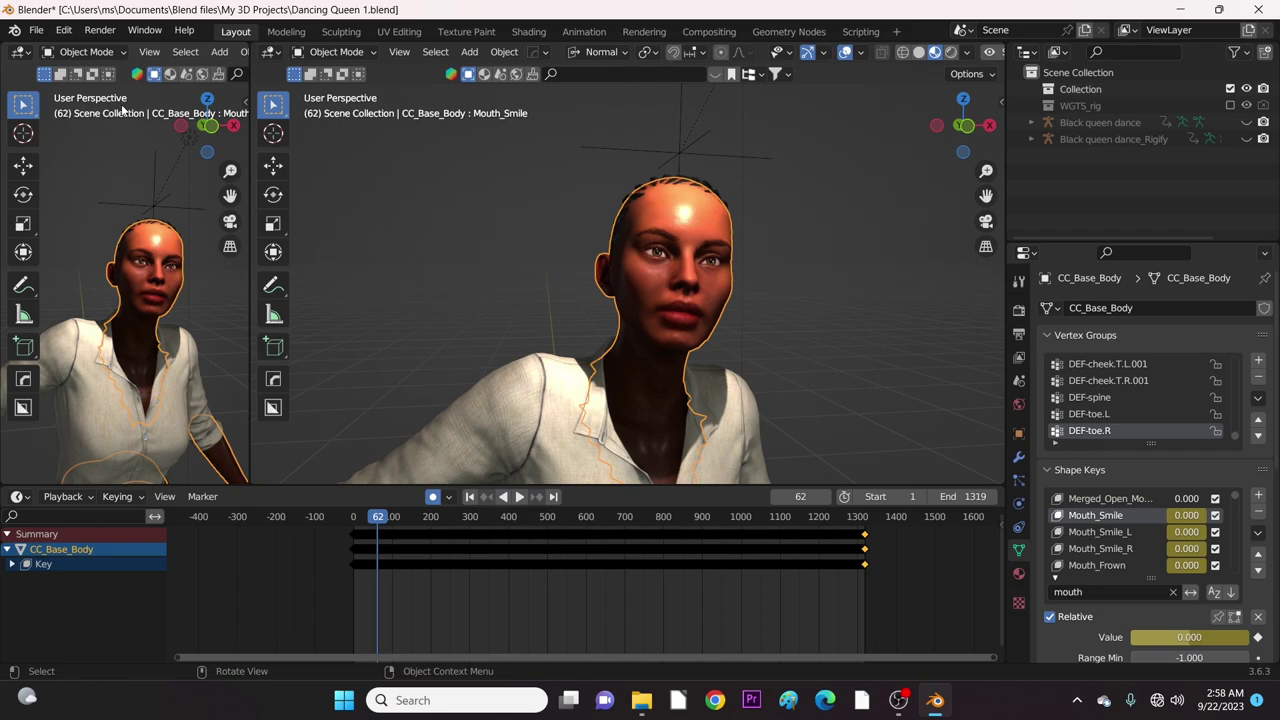
- Make the left area a Nonlinear Animation editor and push the dance action into a Combine-blended strip
click(19, 52)
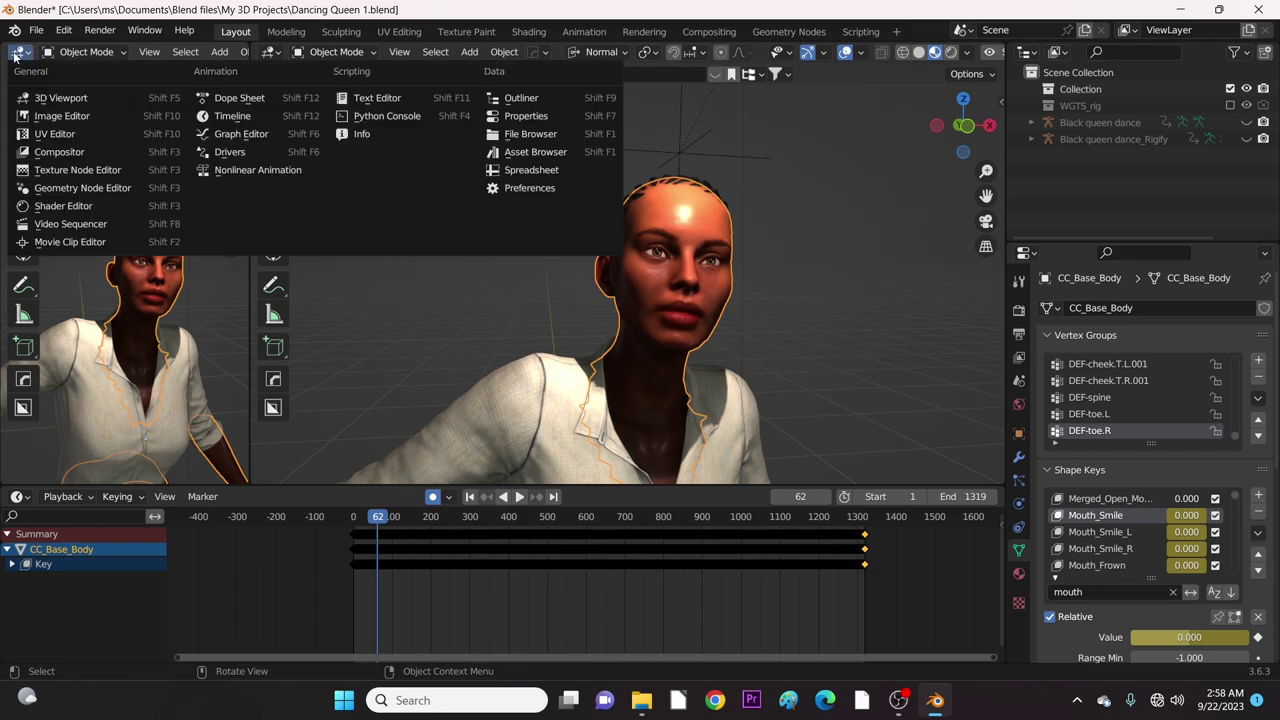
click(230, 169)
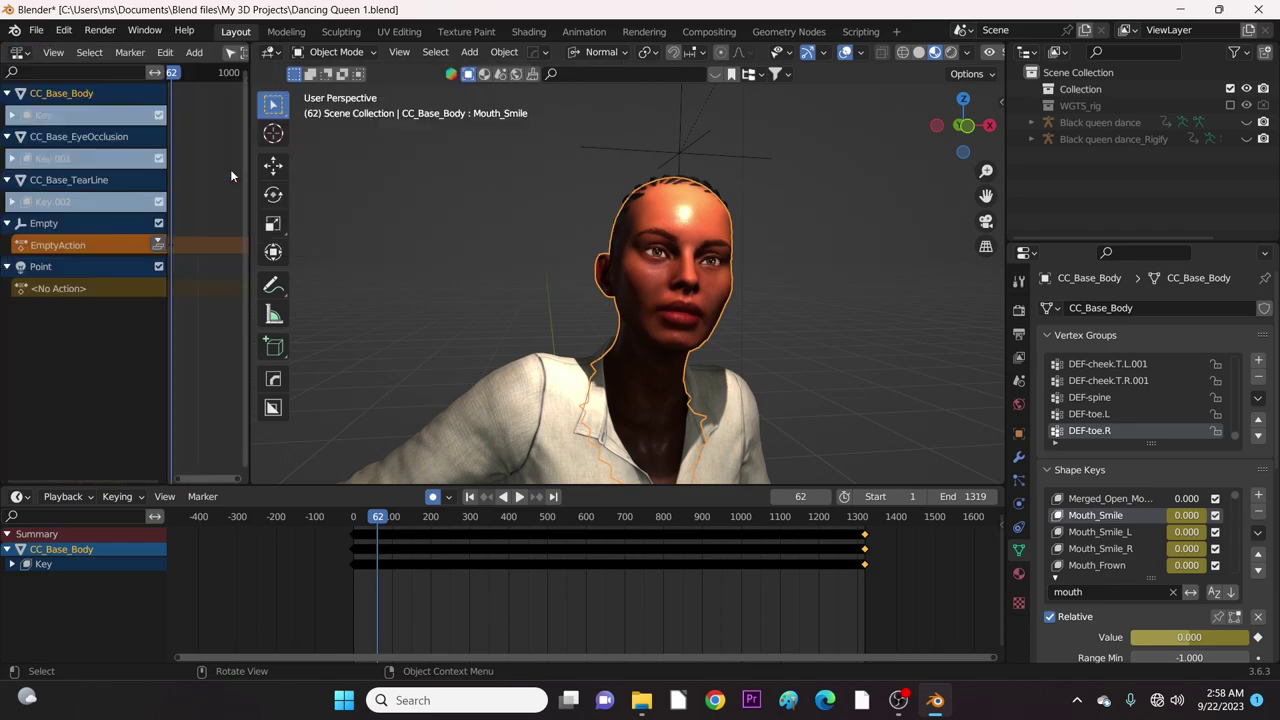
drag(250, 153, 432, 170)
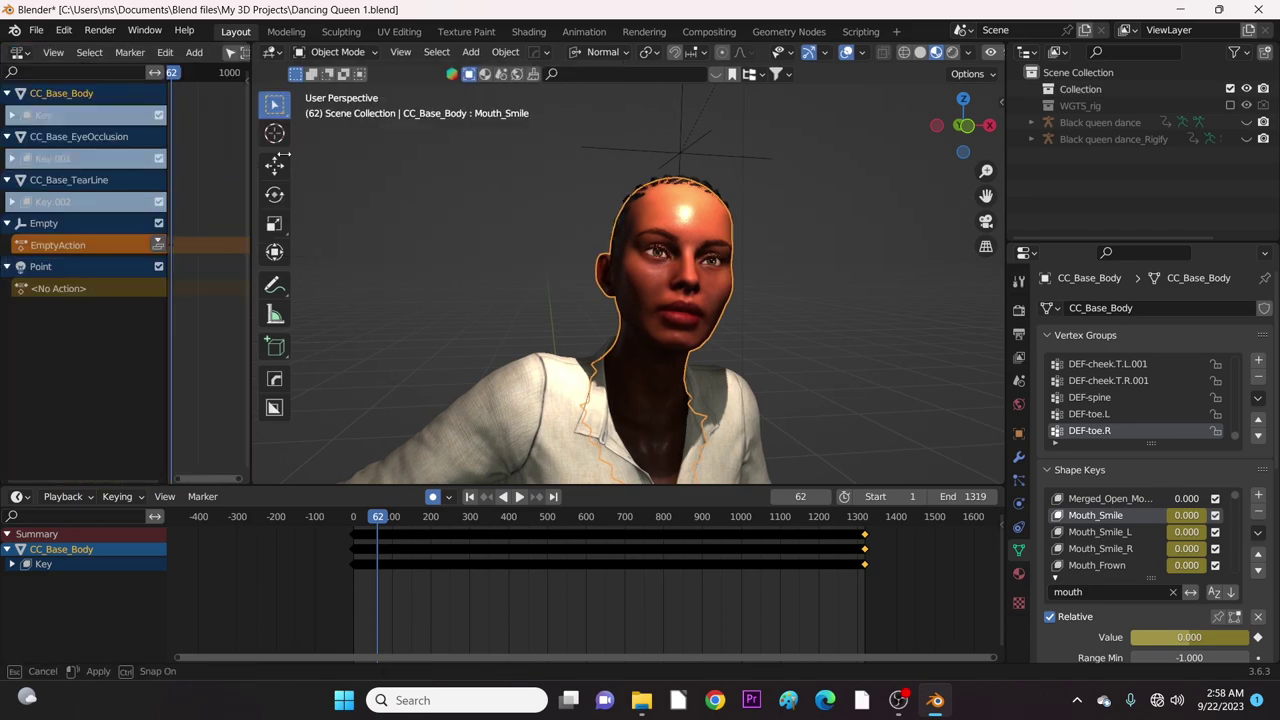
click(12, 115)
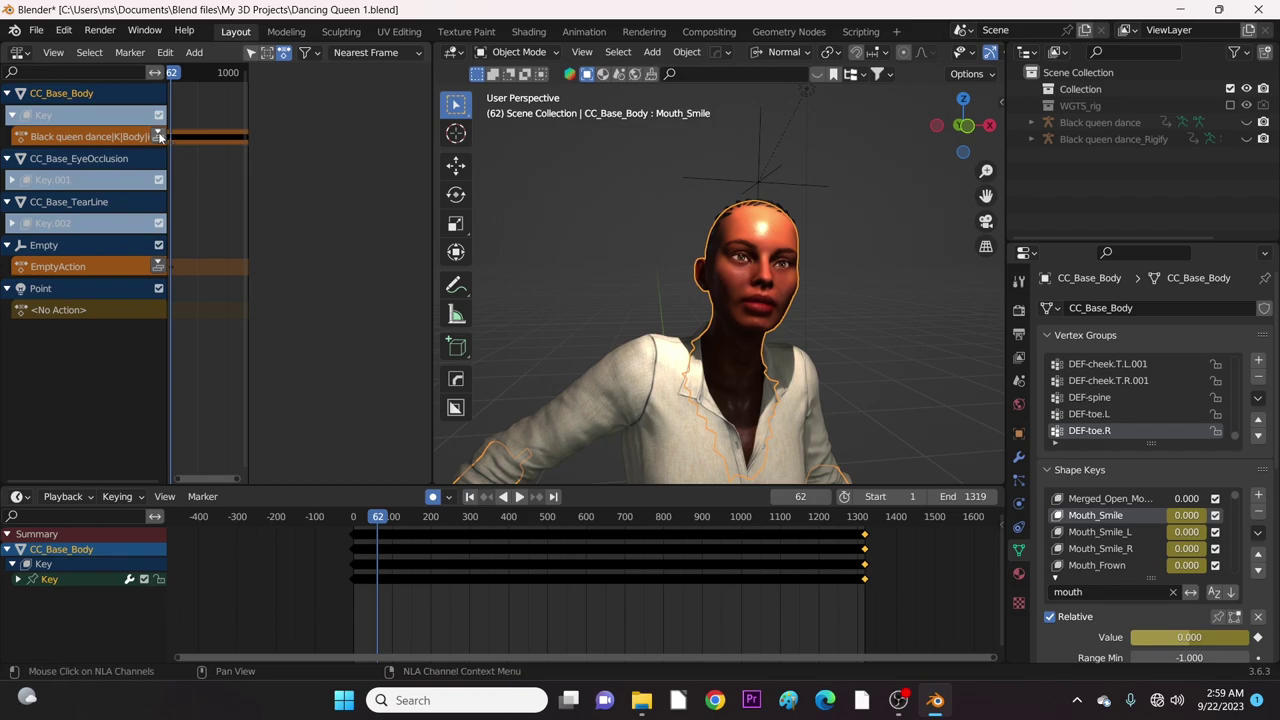
click(158, 135)
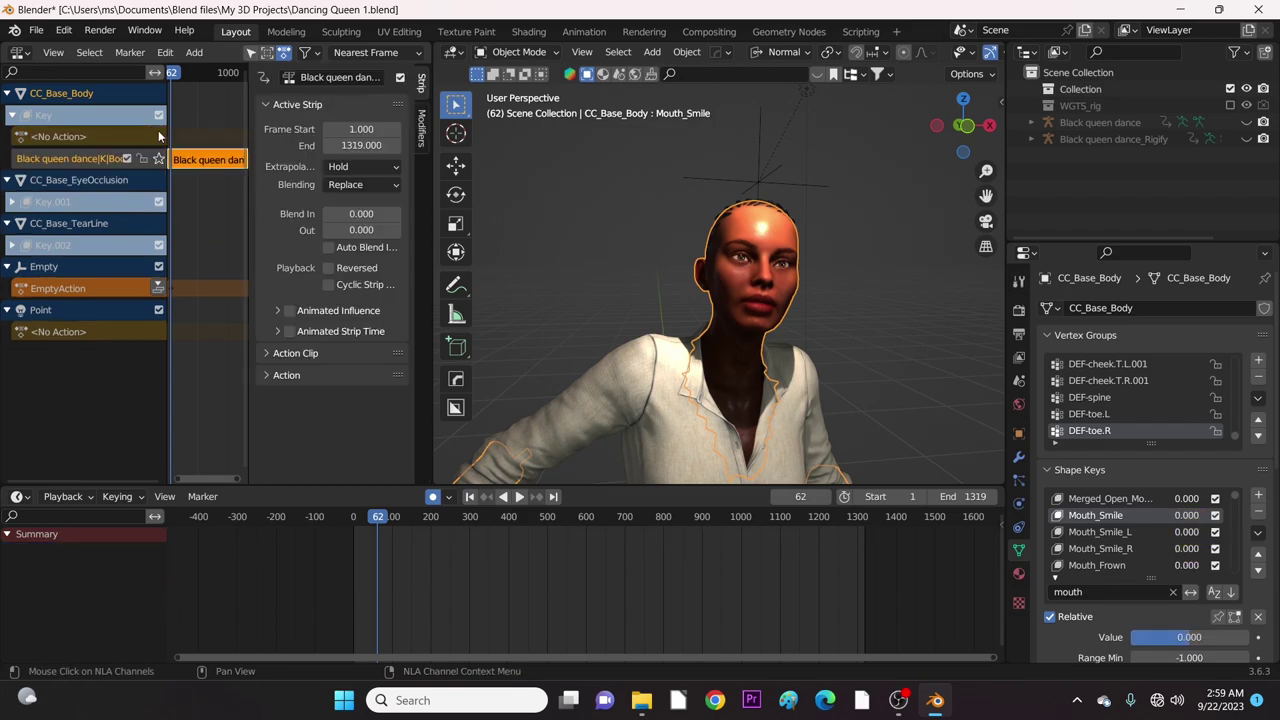
click(395, 187)
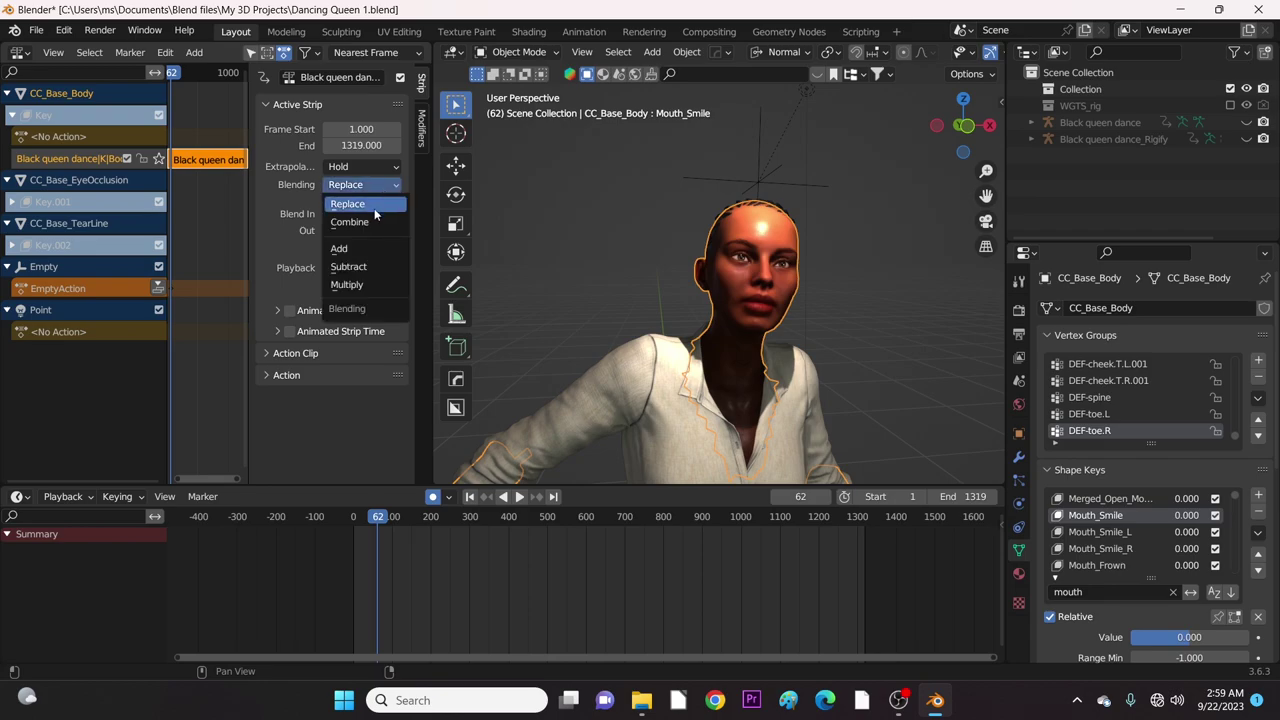
click(372, 222)
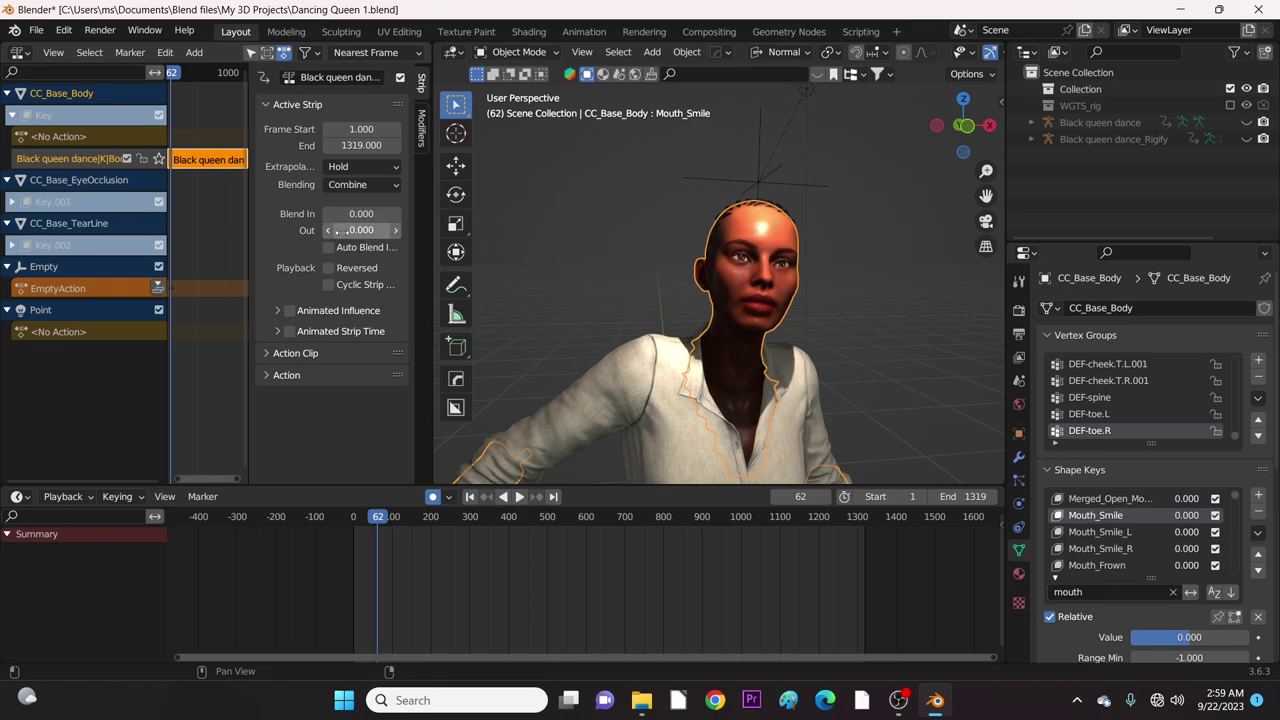
- Join the two areas back into a single 3D view
right_click(432, 173)
click(412, 170)
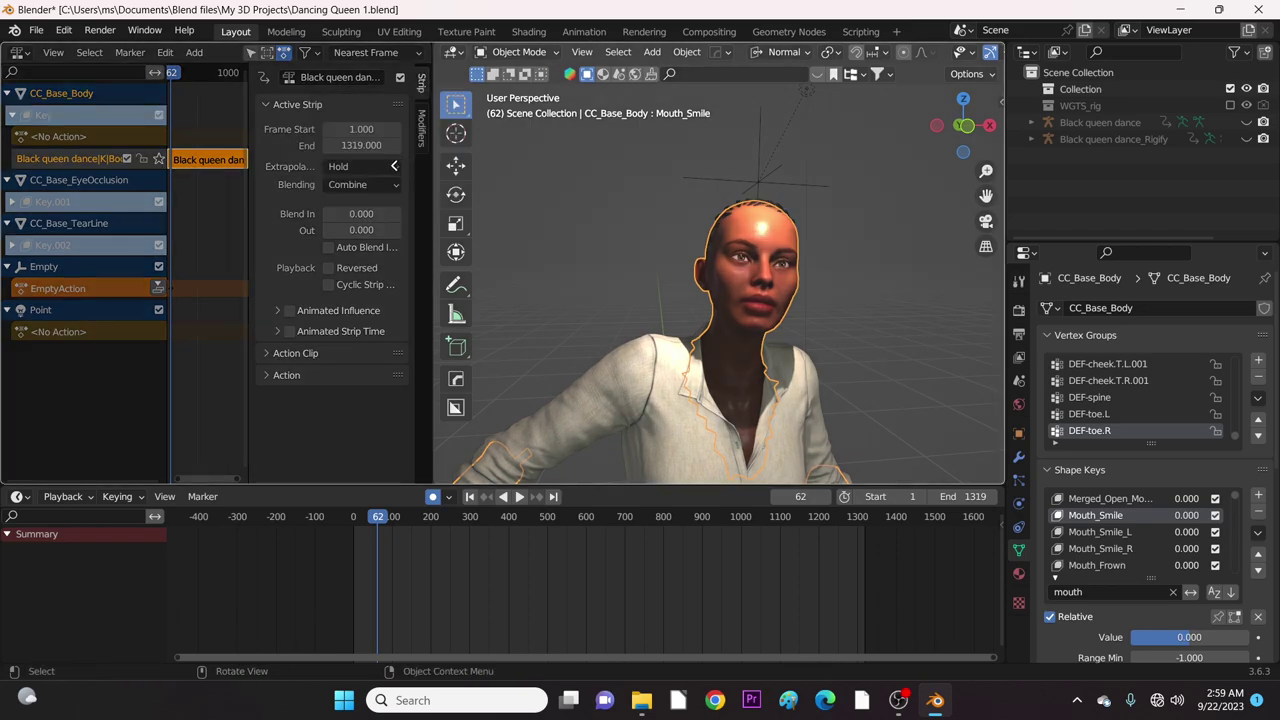
click(256, 174)
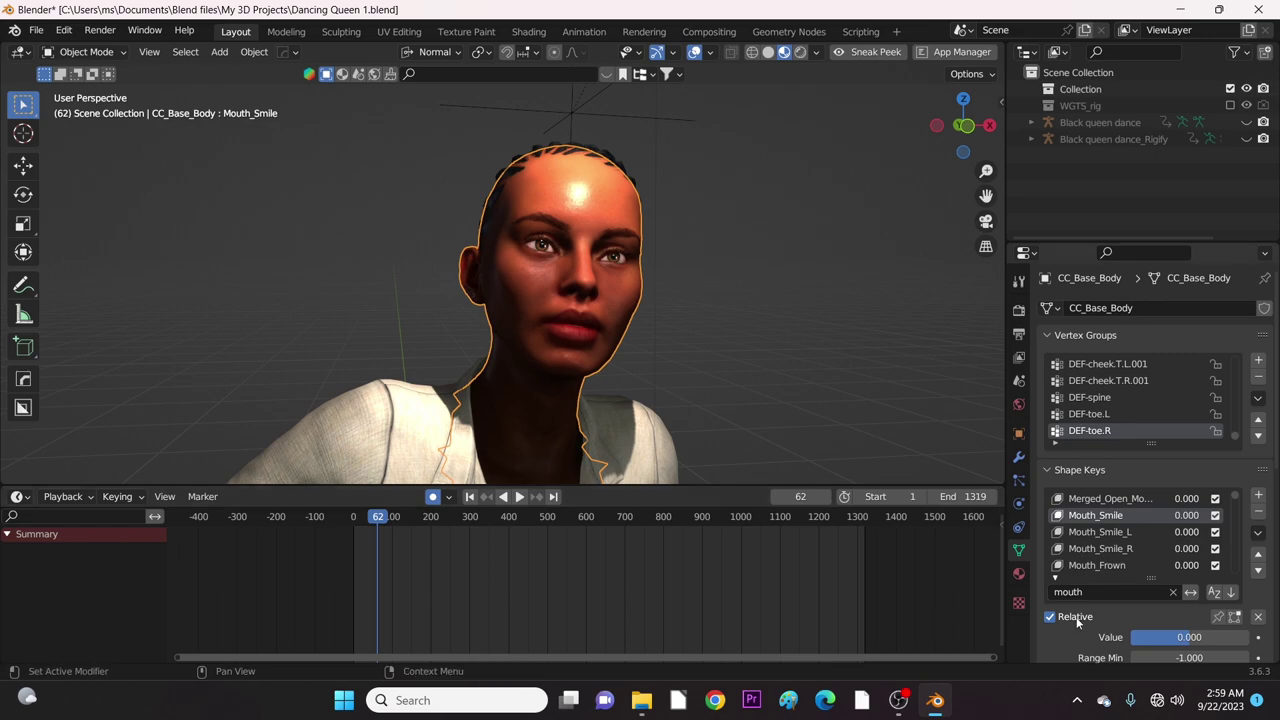
- Keyframe Mouth_Smile at 1.000 on frame 62
scroll(1039, 610, down, 3)
scroll(1039, 611, down, 2)
scroll(1060, 580, down, 1)
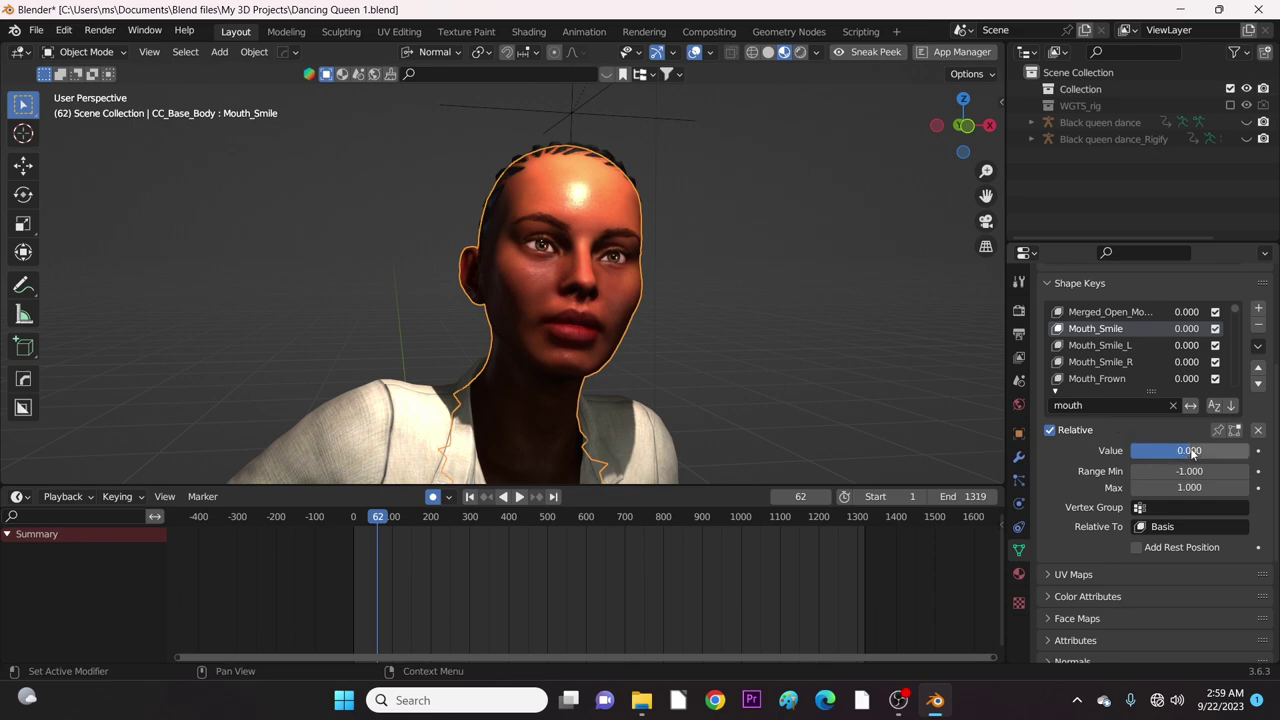
drag(1192, 452, 1250, 452)
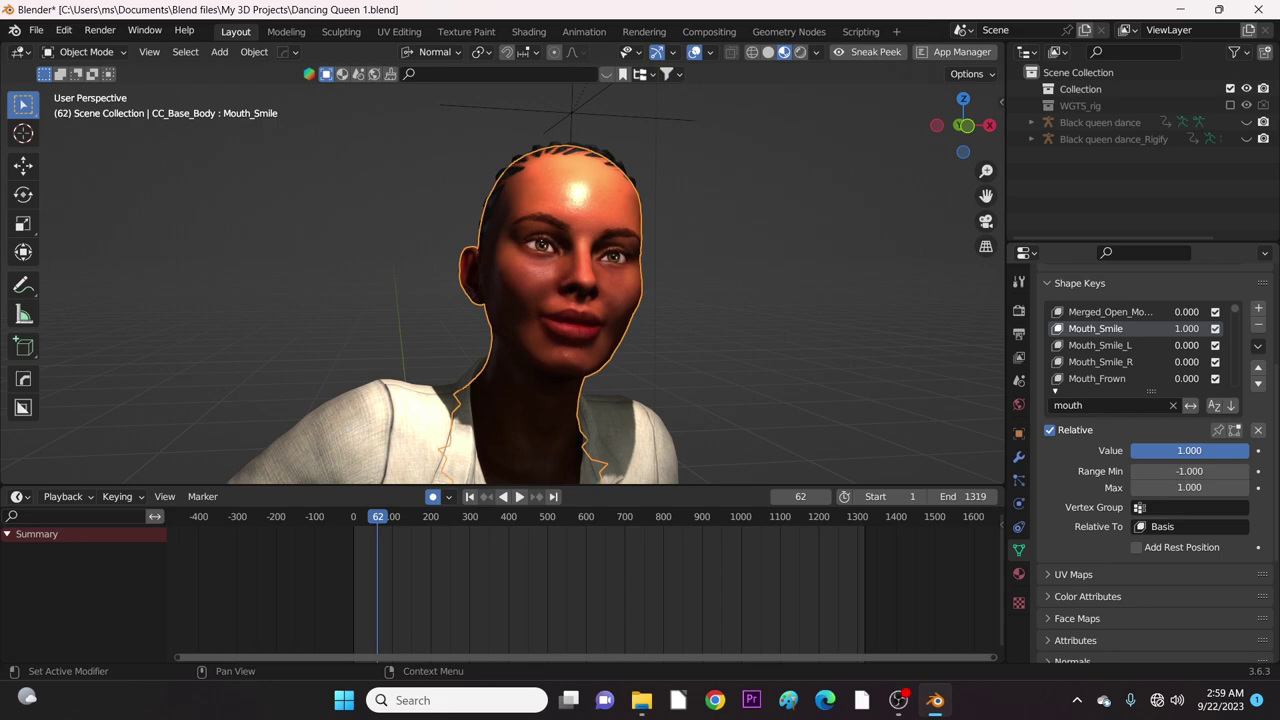
click(1258, 451)
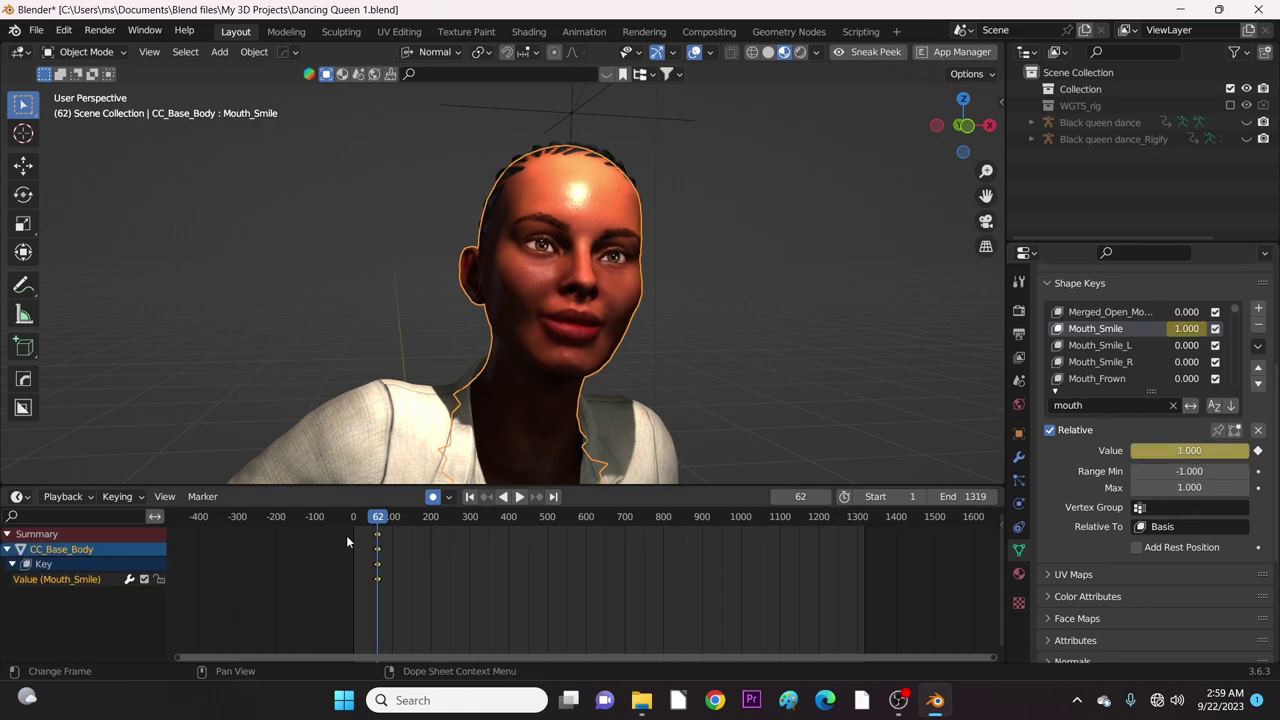
- Preview the smile, then keyframe Mouth_Smile at 0.000 on frame 1
drag(378, 524, 355, 524)
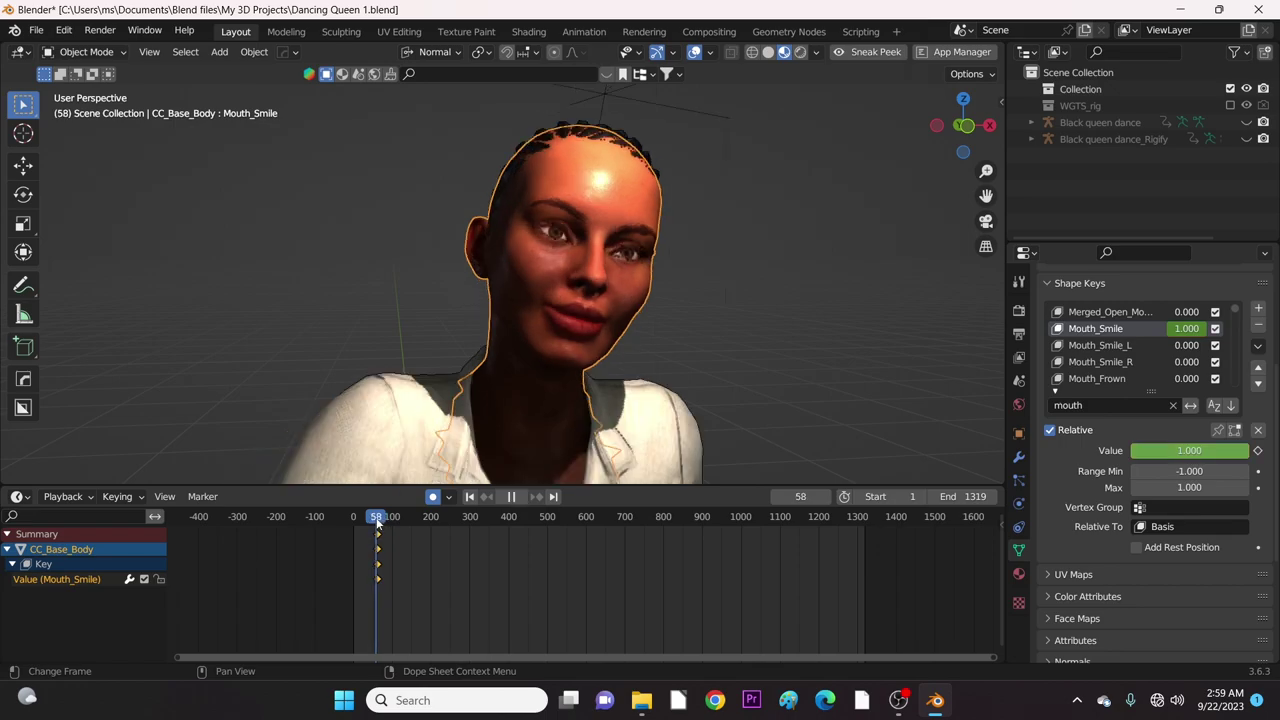
key(space)
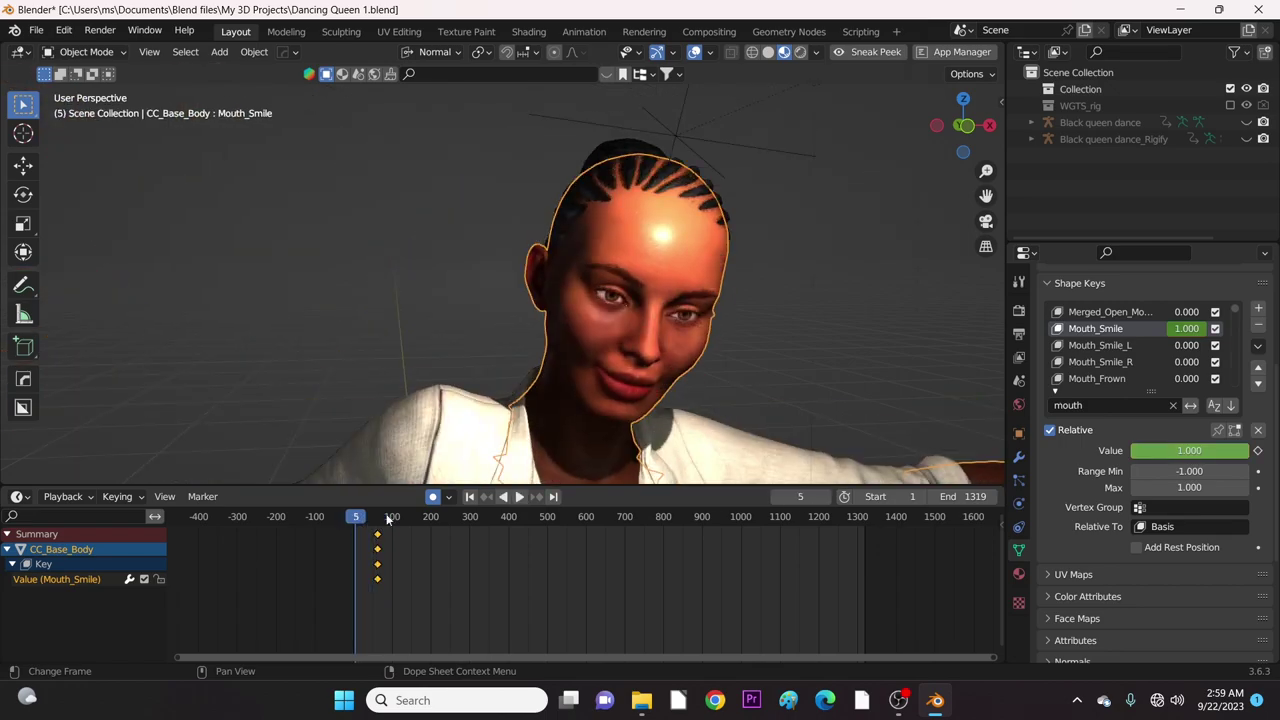
key(Escape)
click(470, 497)
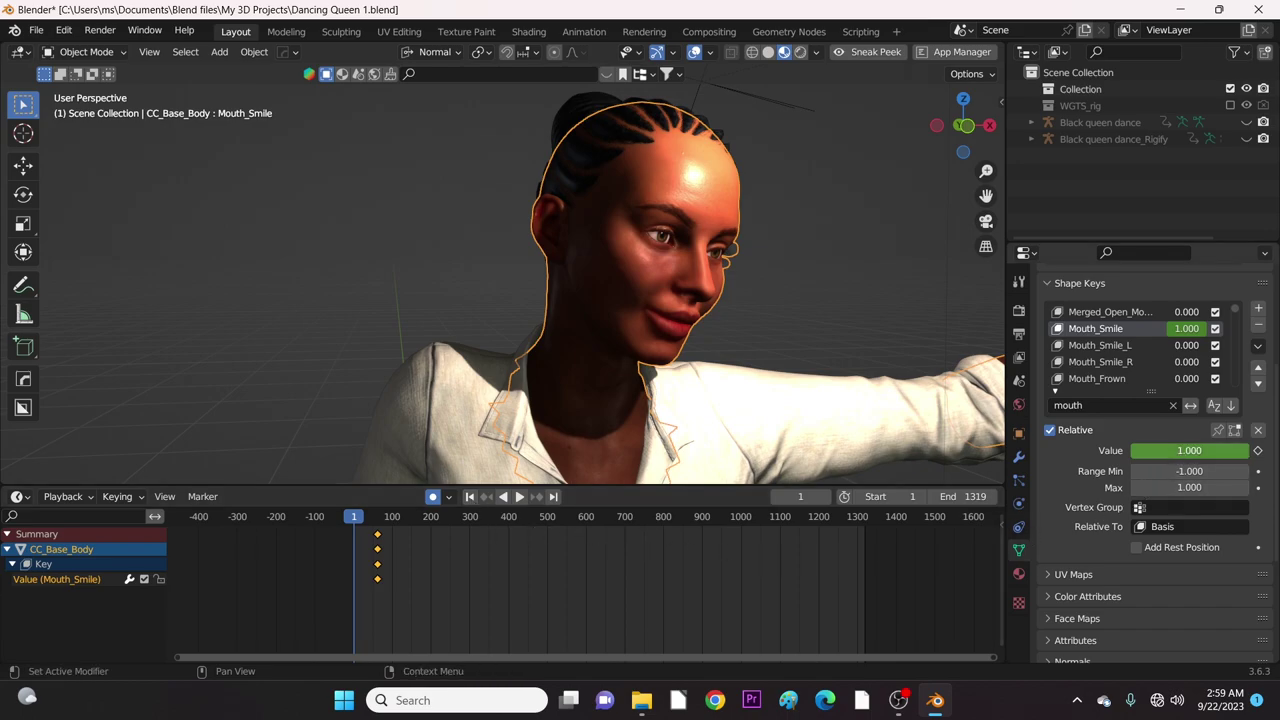
click(1177, 452)
text(0)
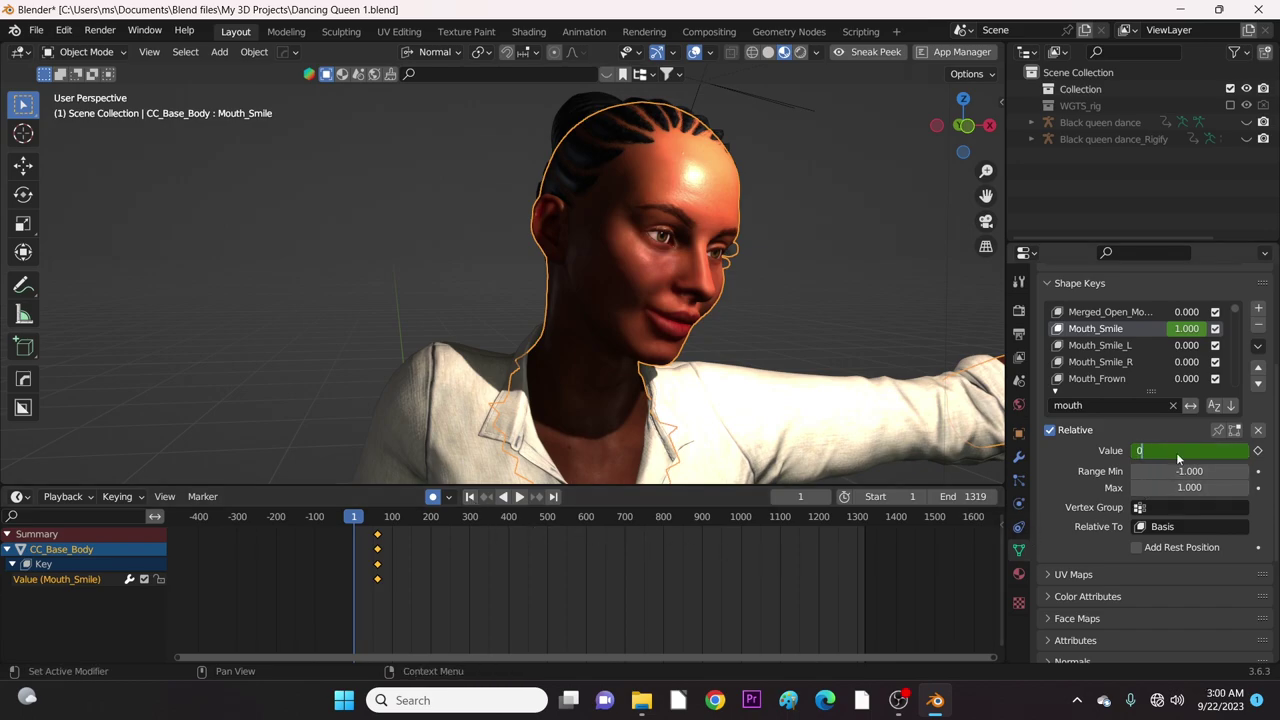
key(Return)
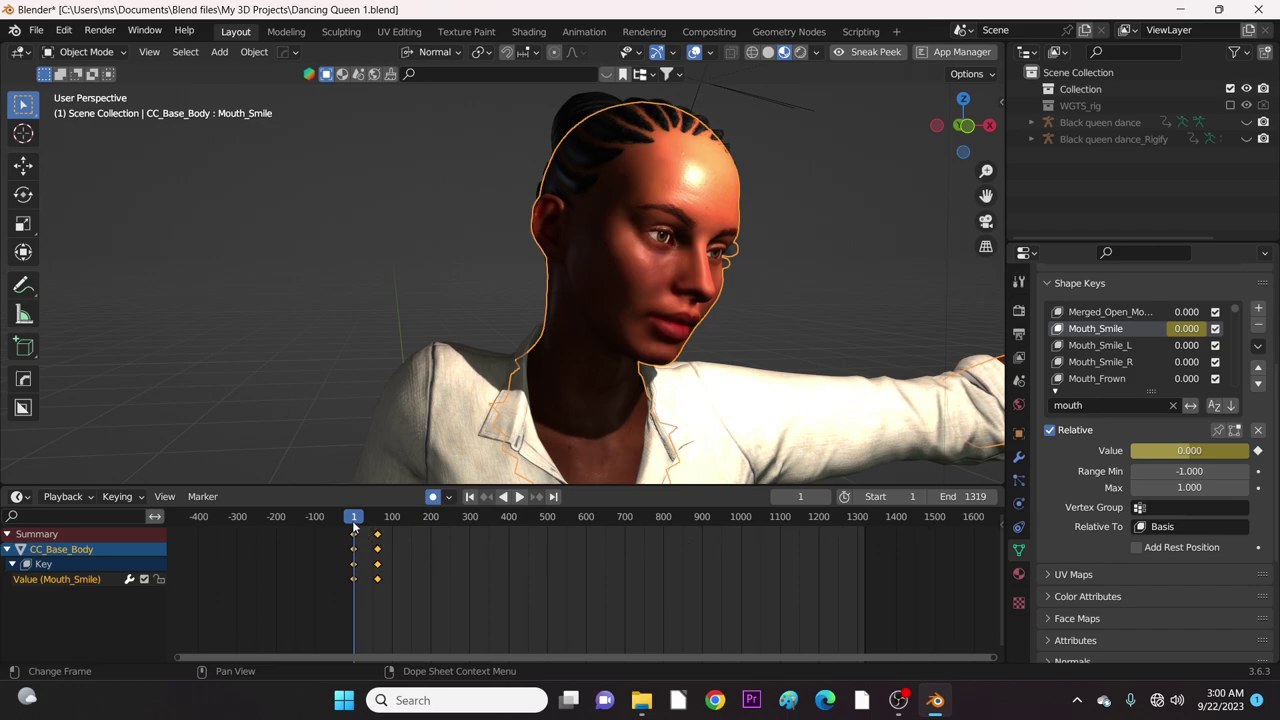
- Play and scrub the animation to review the smile, framing the character's head
key(space)
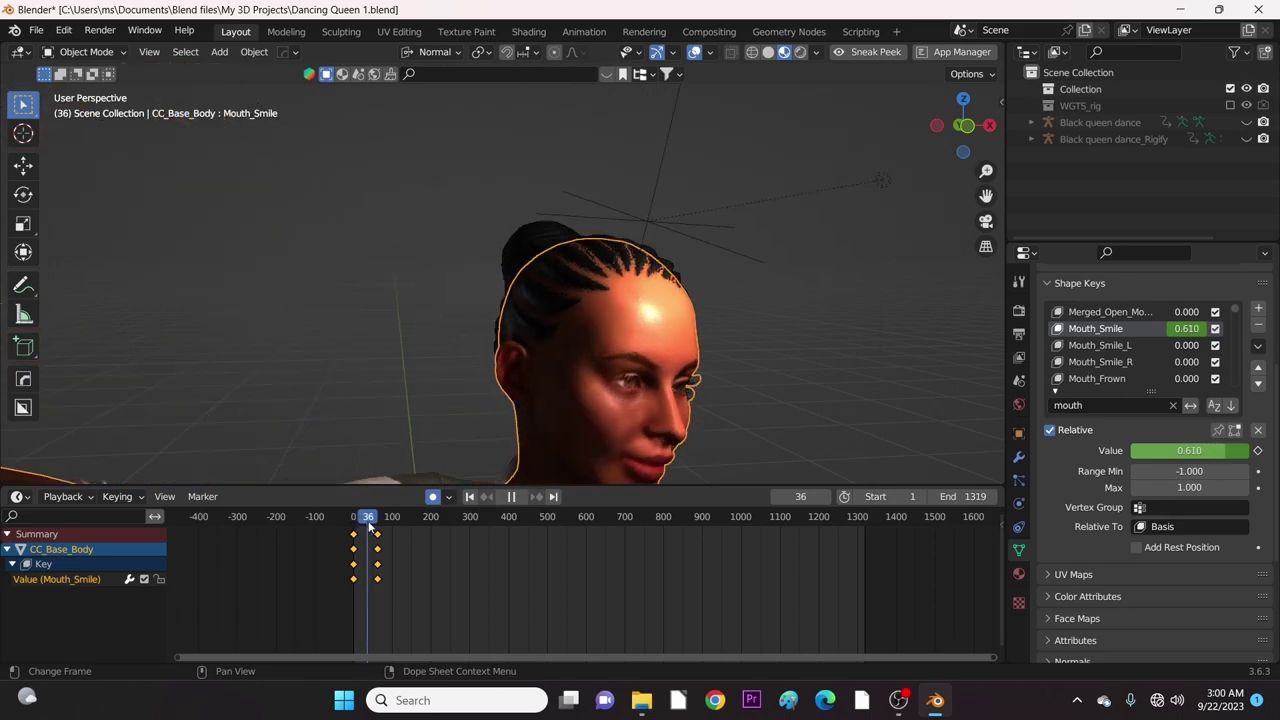
key(space)
shift+middle_drag(508, 437, 527, 263)
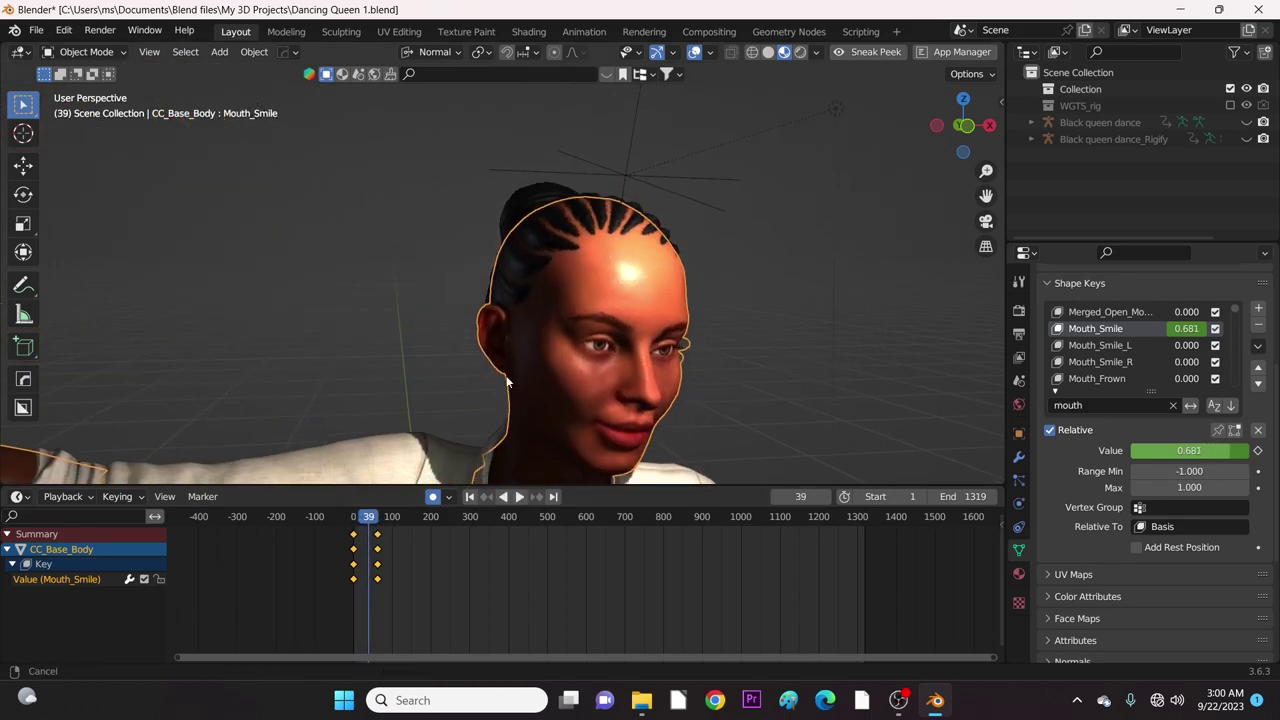
click(363, 517)
key(space)
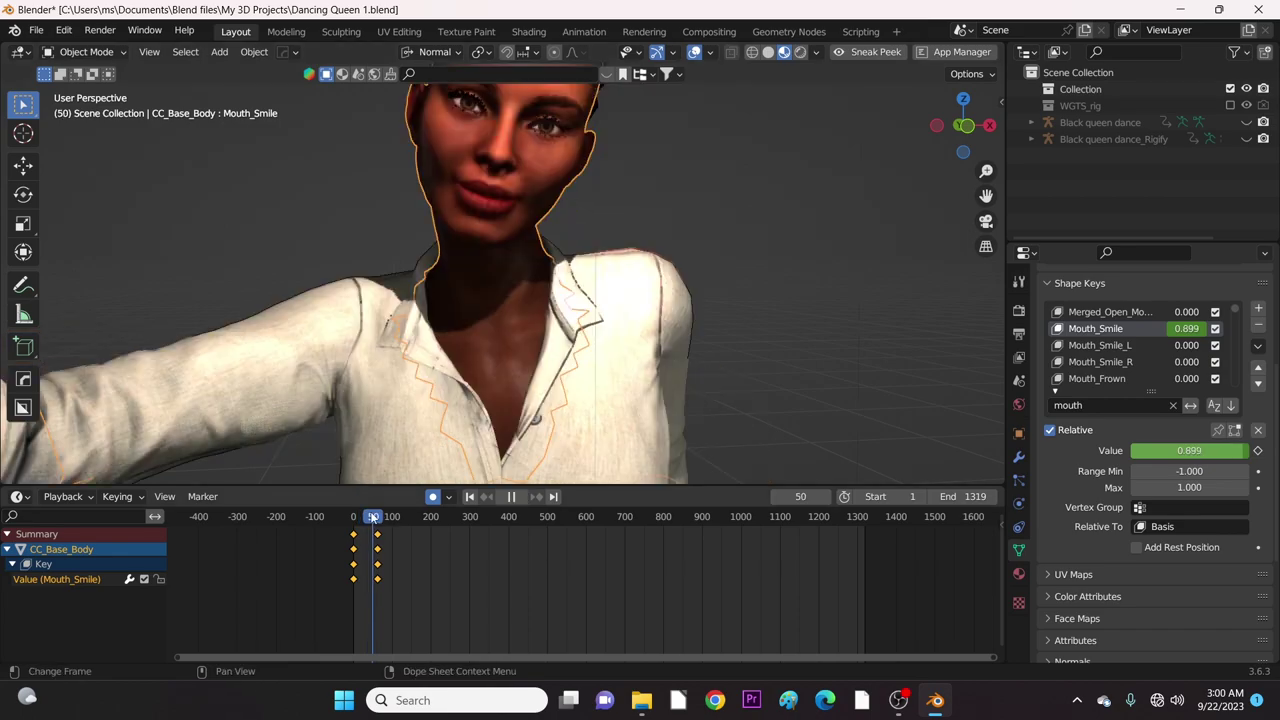
drag(363, 517, 383, 527)
mouse_move(558, 325)
middle_down()
mouse_move(632, 82)
mouse_move(625, 130)
middle_up()
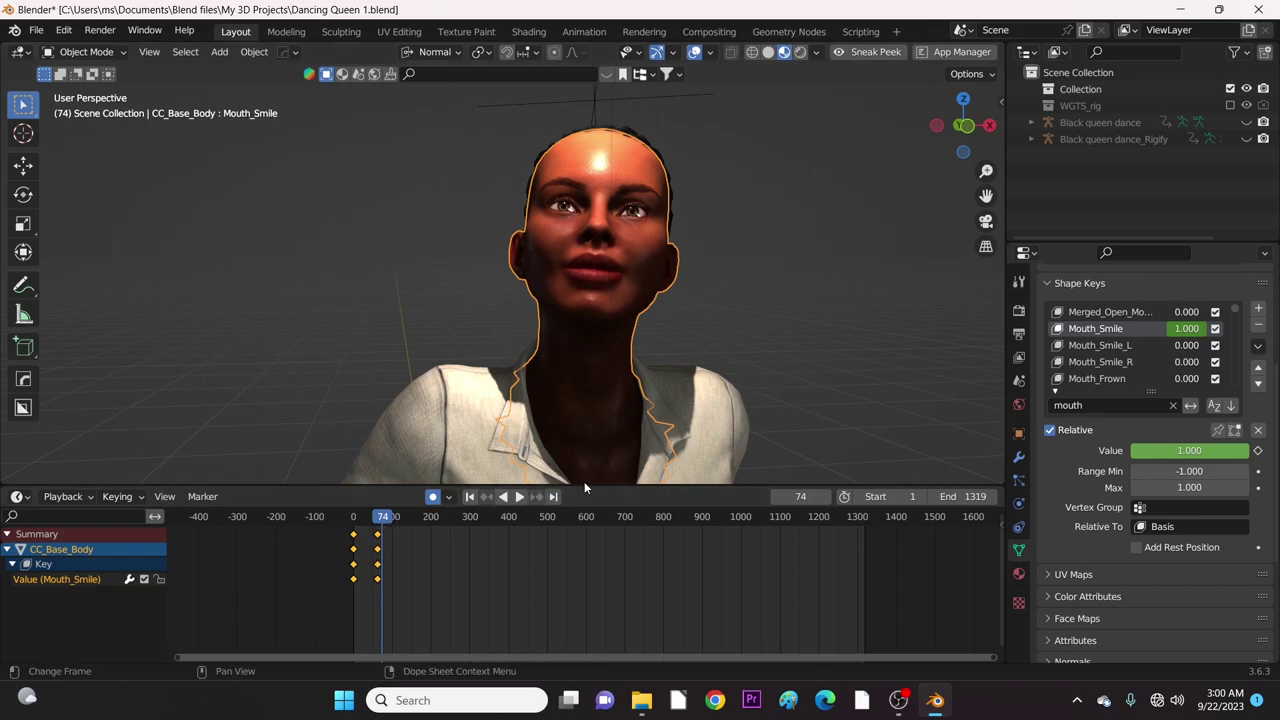
- Make the timeline taller and play through, stopping at frame 118
drag(585, 487, 581, 548)
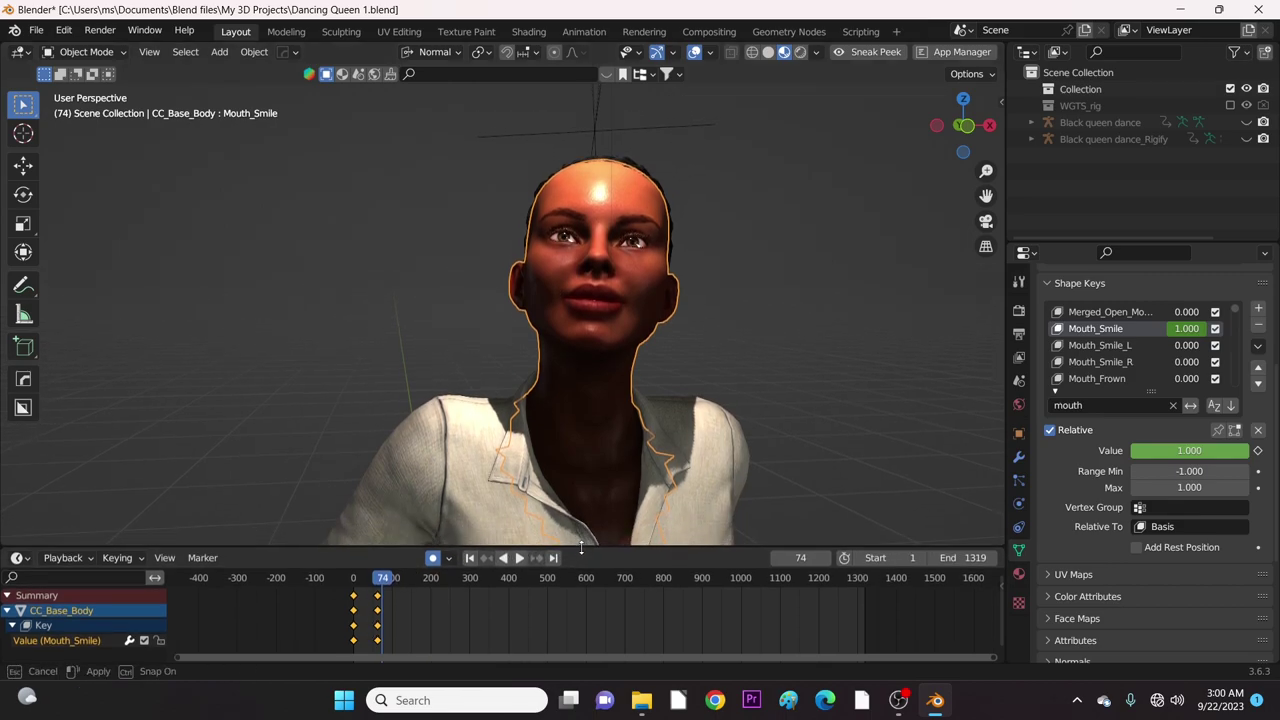
click(373, 578)
key(space)
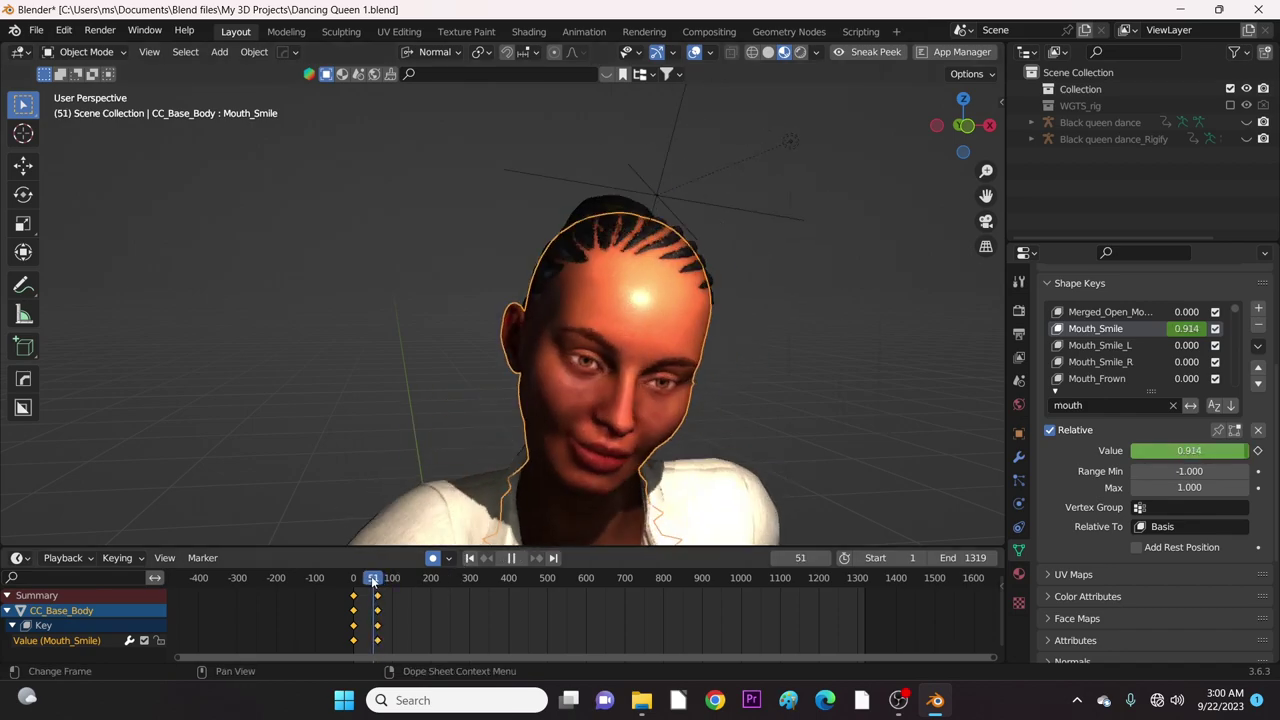
key(space)
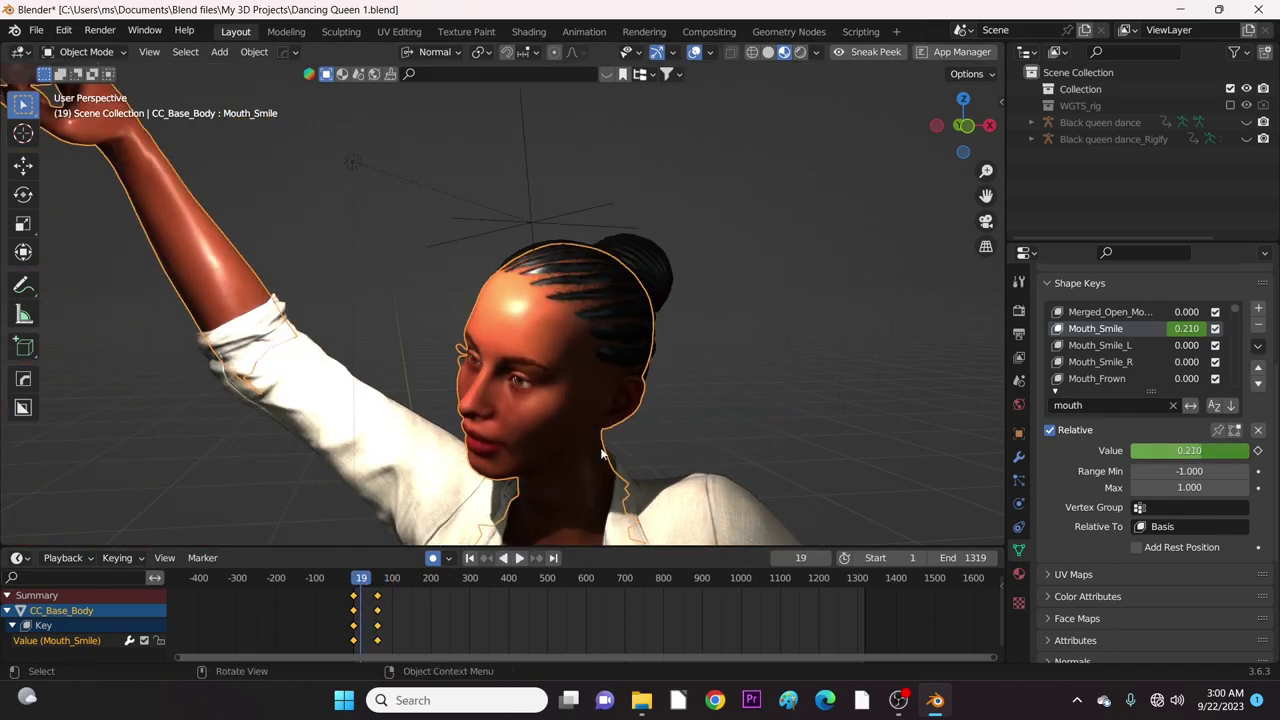
key(space)
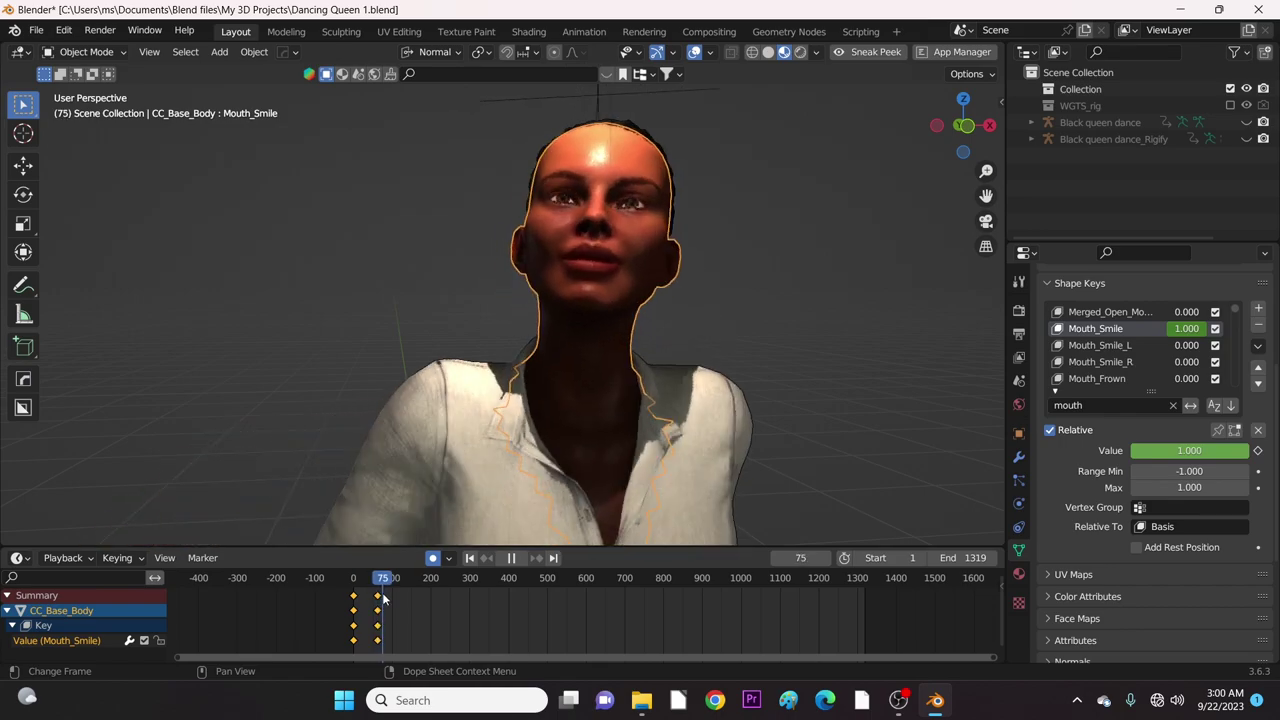
key(space)
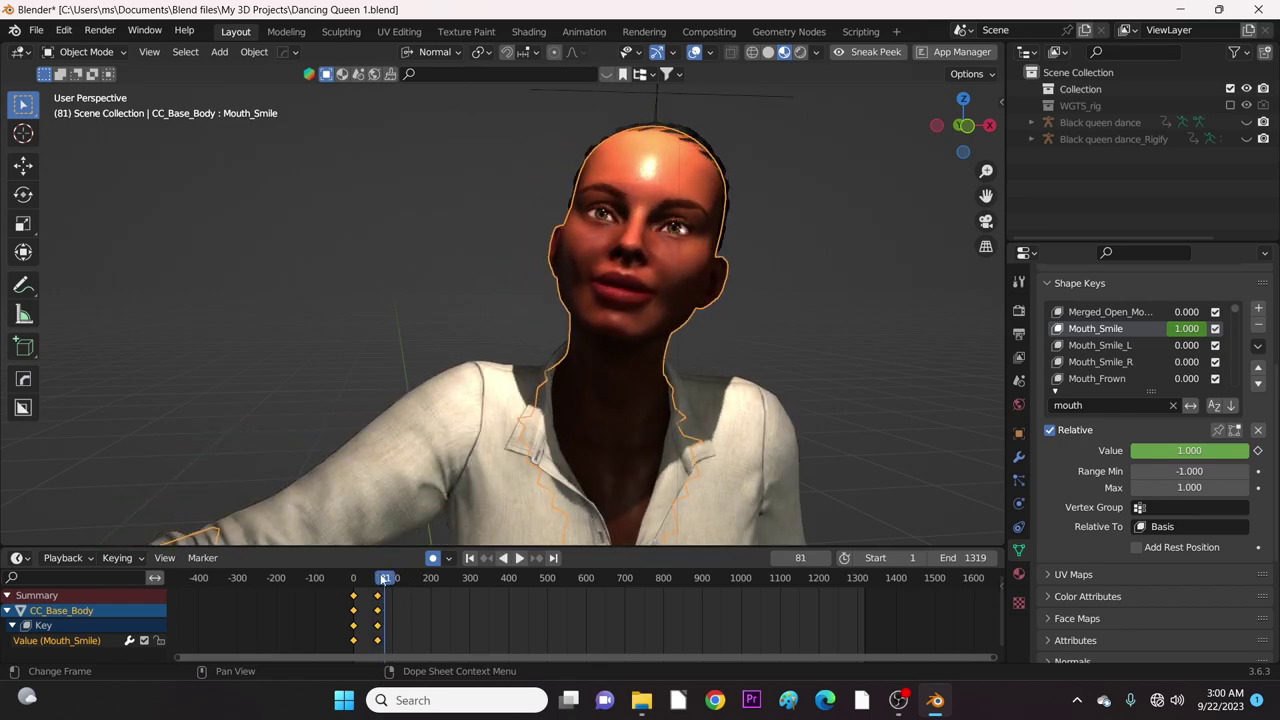
key(space)
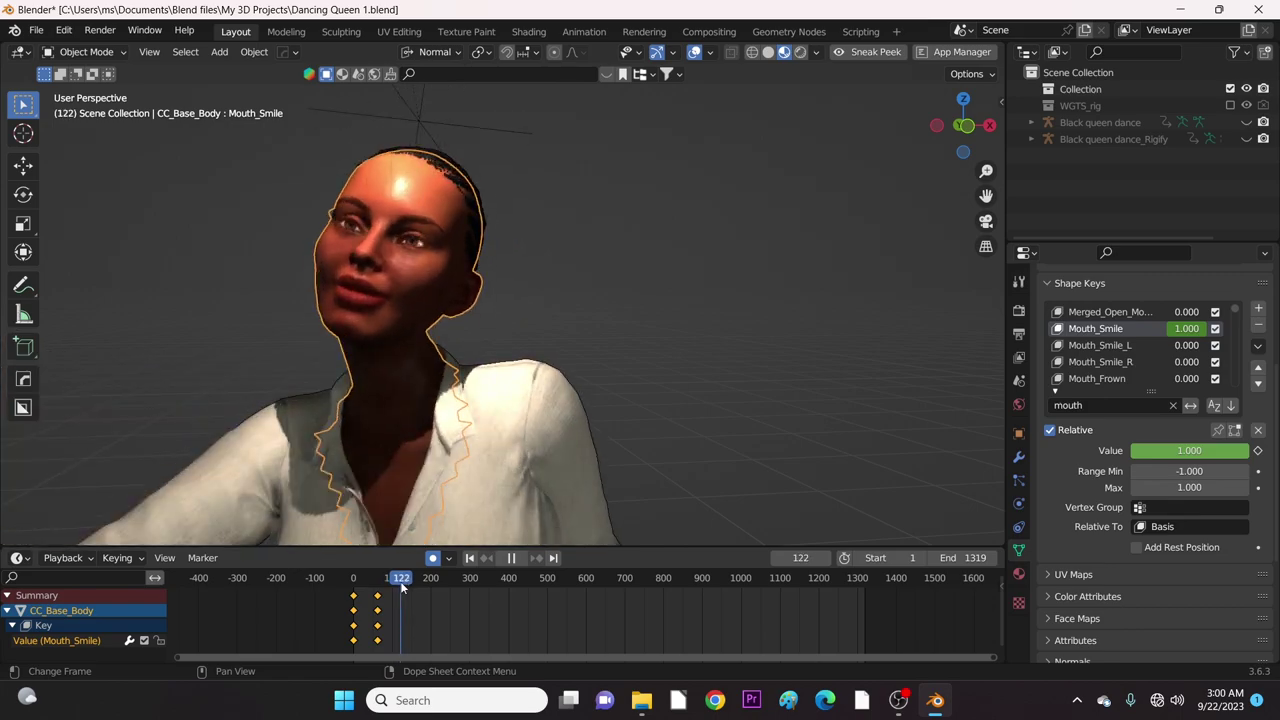
key(space)
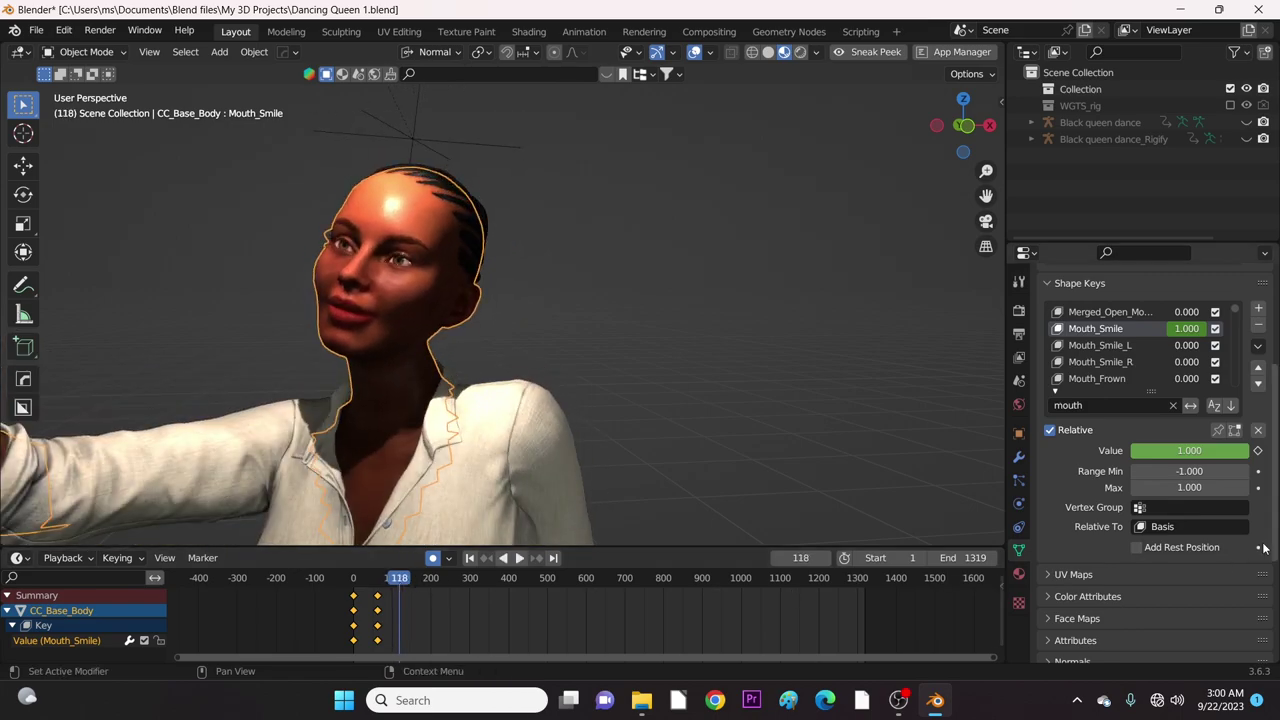
- Select the Mouth_Open shape key in the mouth list
click(1106, 362)
scroll(1106, 362, down, 2)
scroll(1106, 356, down, 1)
scroll(1106, 356, down, 1)
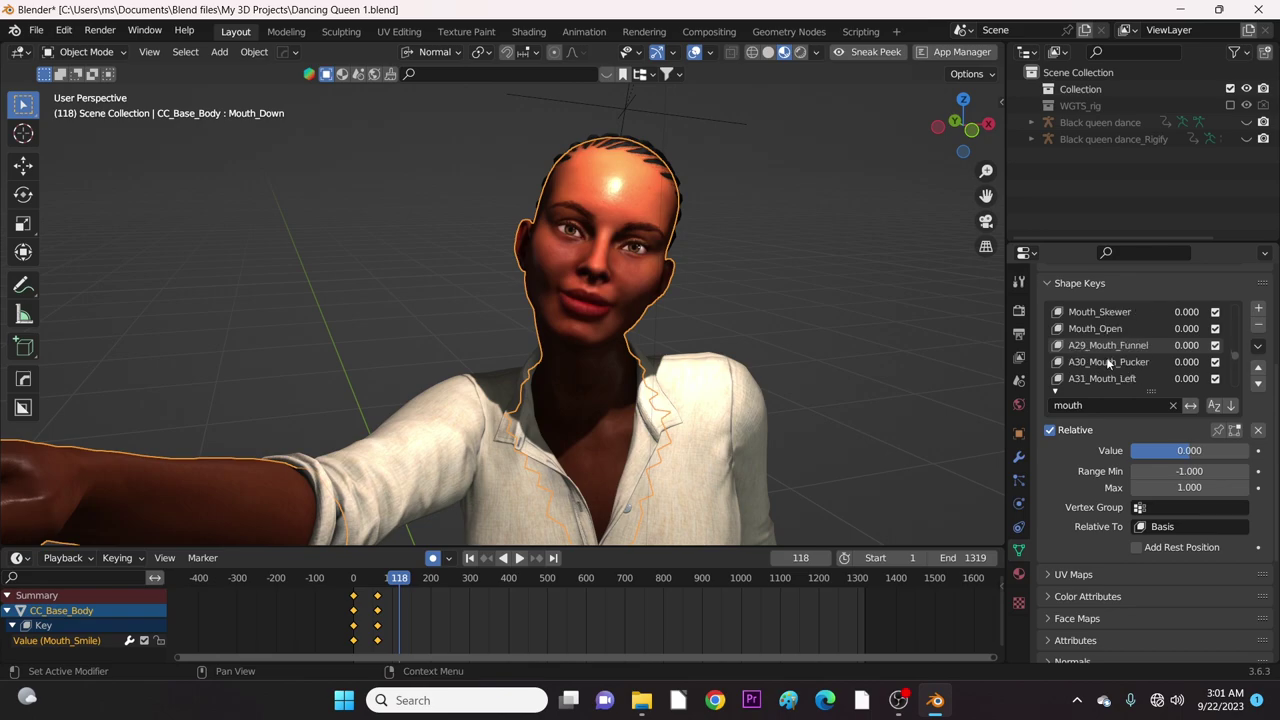
click(1106, 362)
scroll(1108, 352, down, 2)
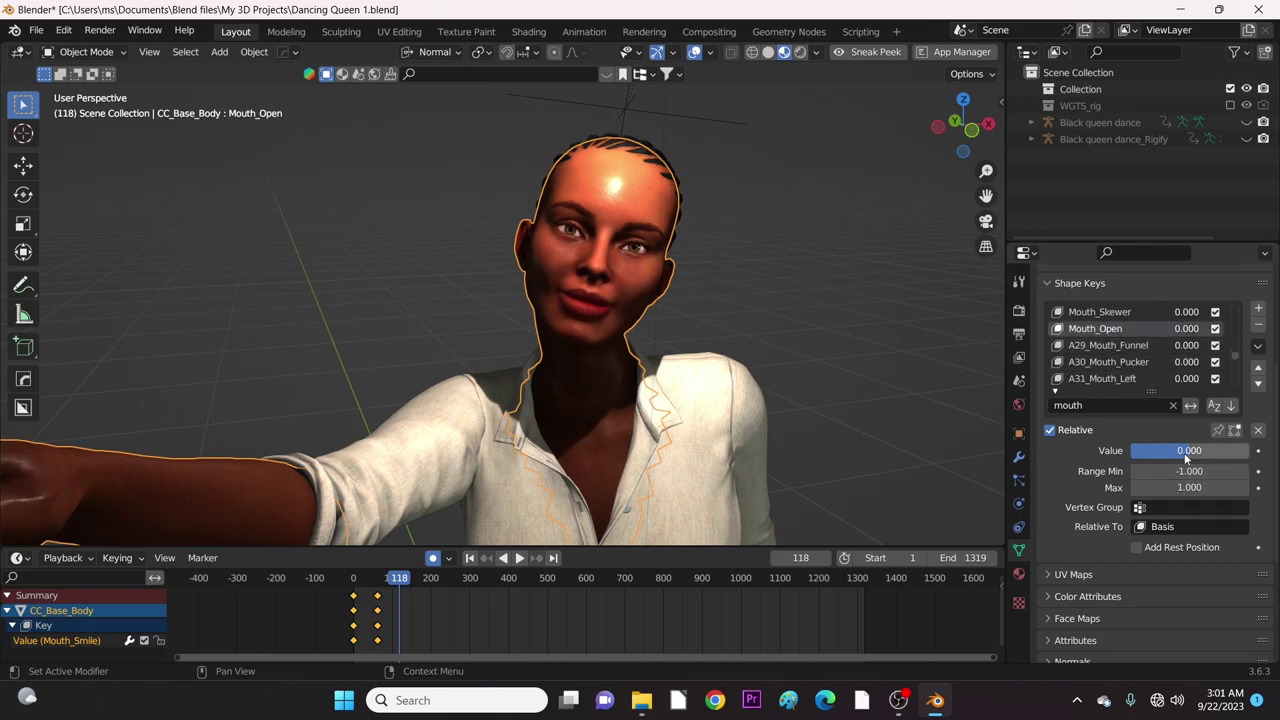
- Keyframe Mouth_Open at 0.267 on frame 118 and play the animation back
drag(1190, 452, 1206, 452)
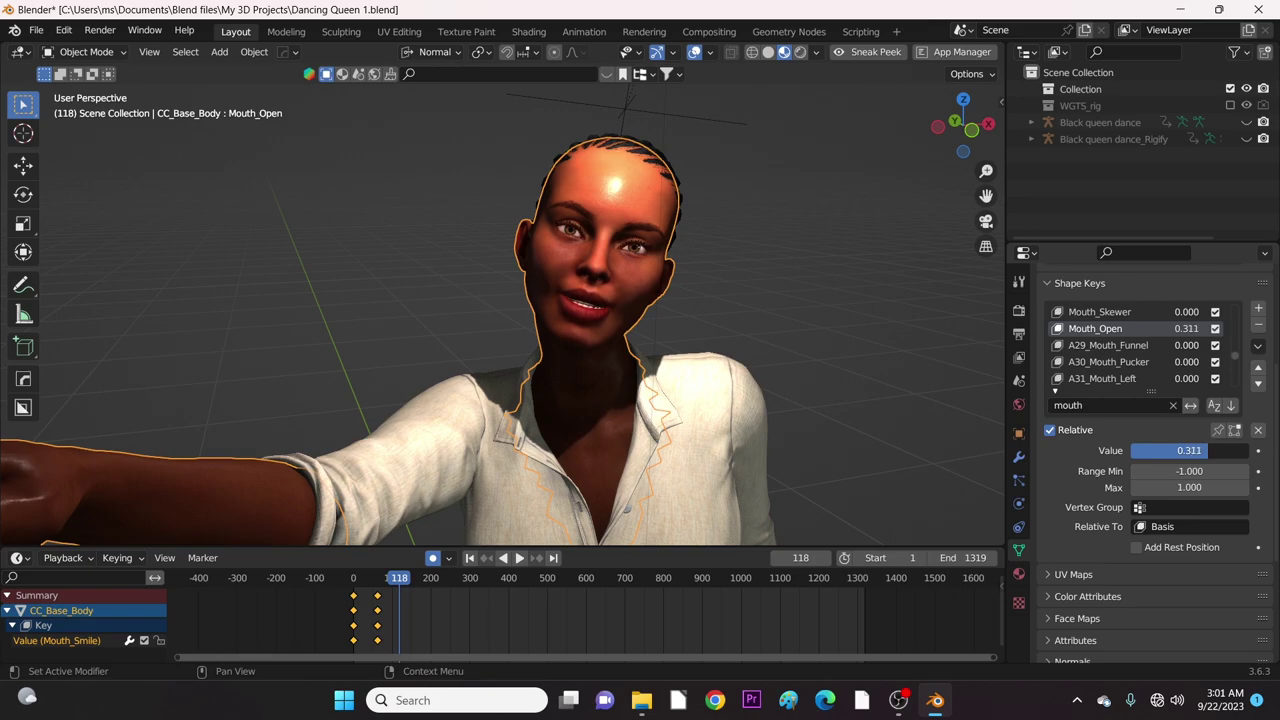
middle_drag(475, 273, 508, 284)
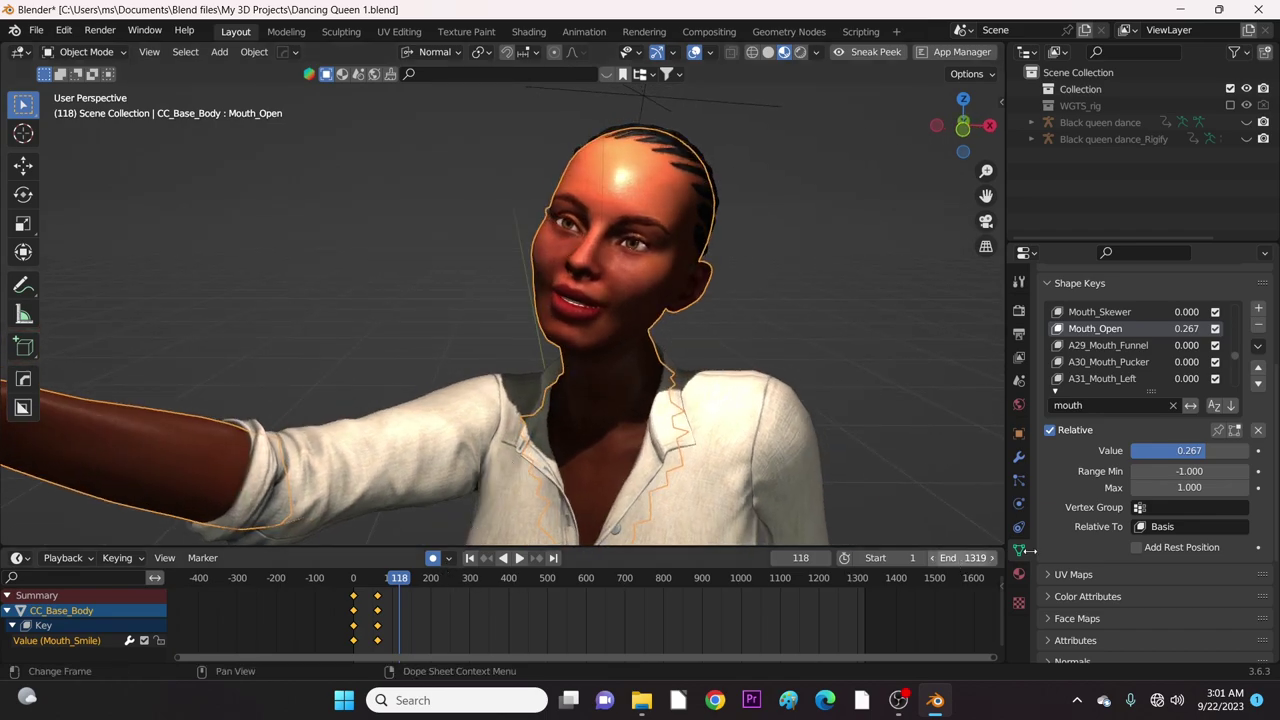
click(1258, 451)
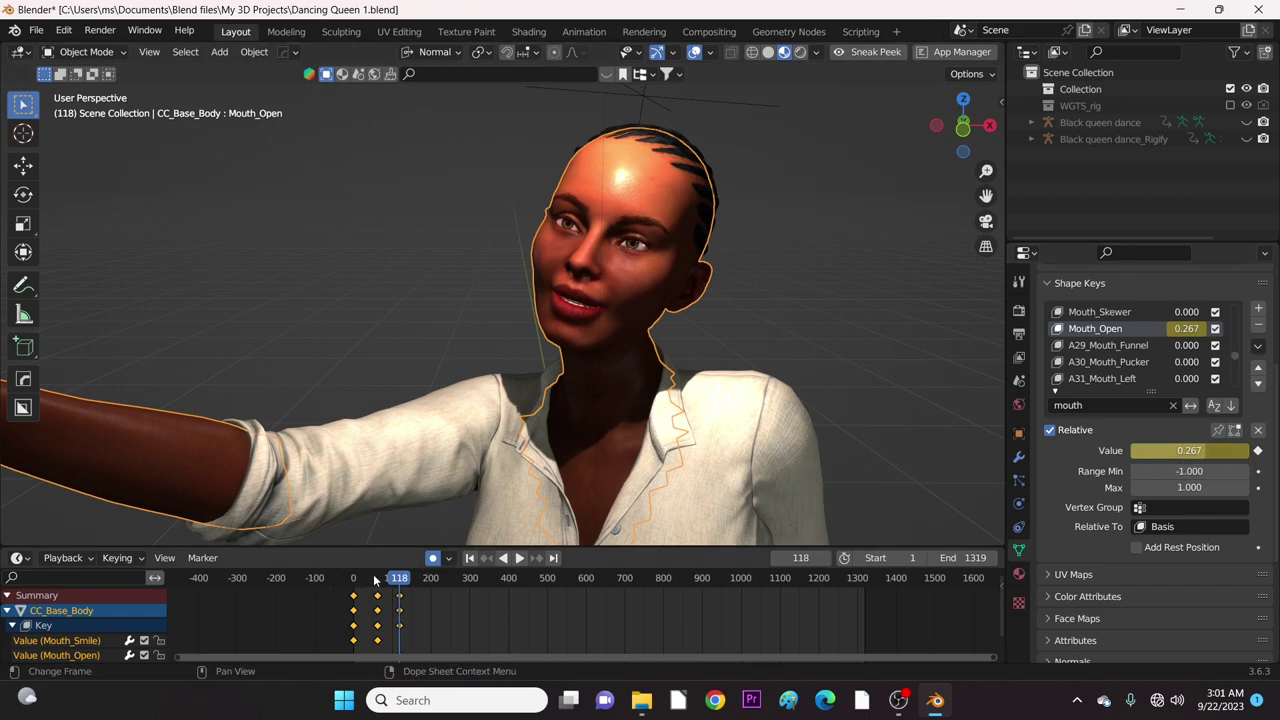
drag(399, 586, 355, 582)
key(space)
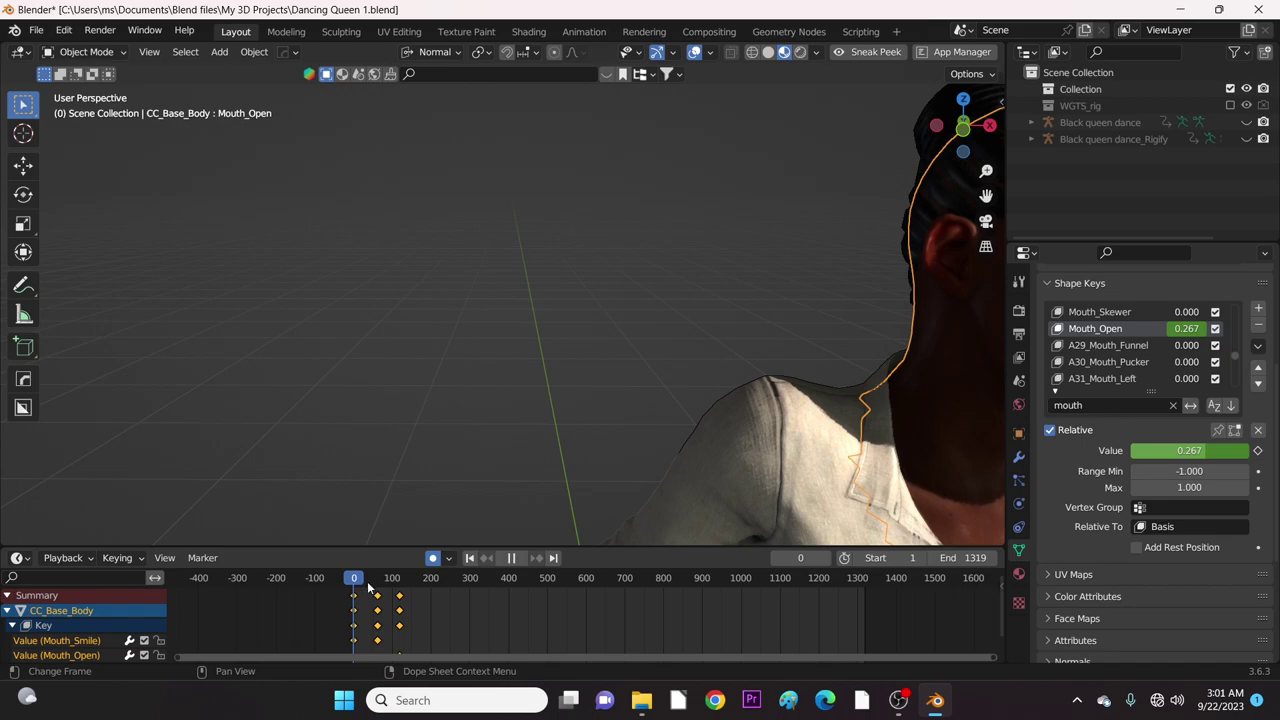
- Set Mouth_Open to 0 at frame 1 so the mouth starts closed, then play it through
key(space)
key(Right)
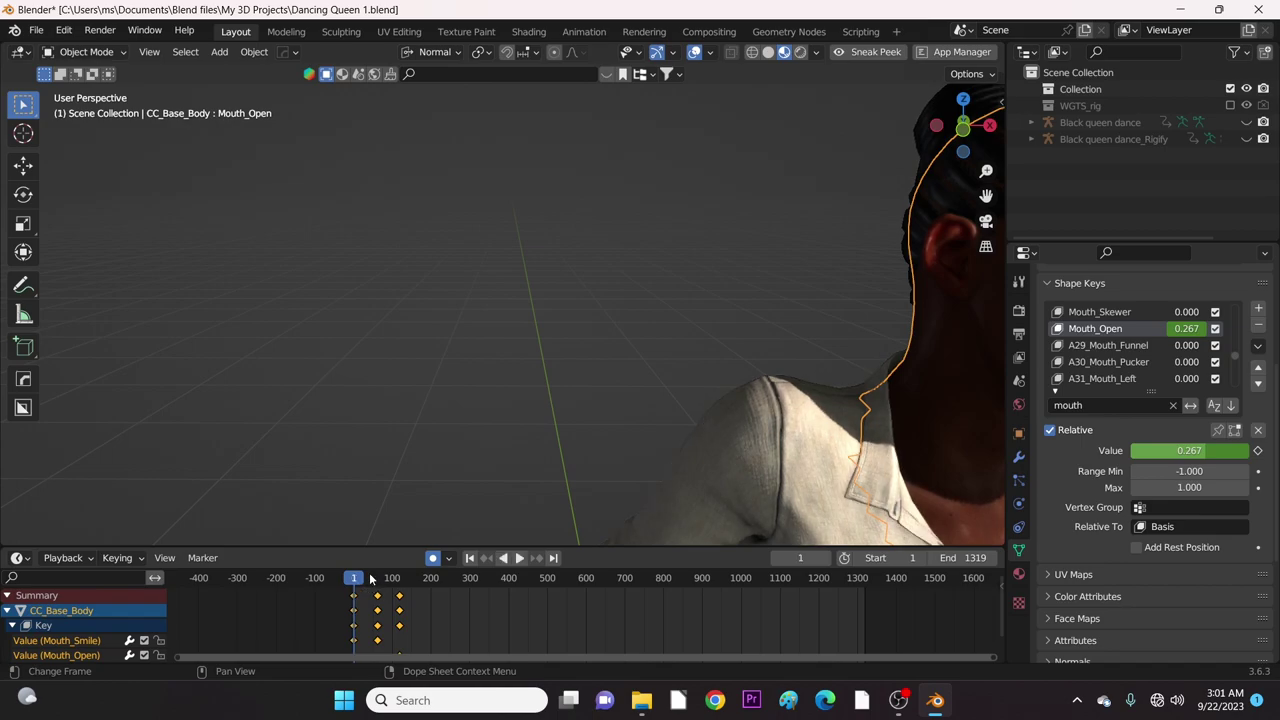
mouse_move(849, 345)
shift+middle_down()
mouse_move(672, 386)
mouse_move(603, 323)
shift+middle_up()
scroll(672, 386, up, 3)
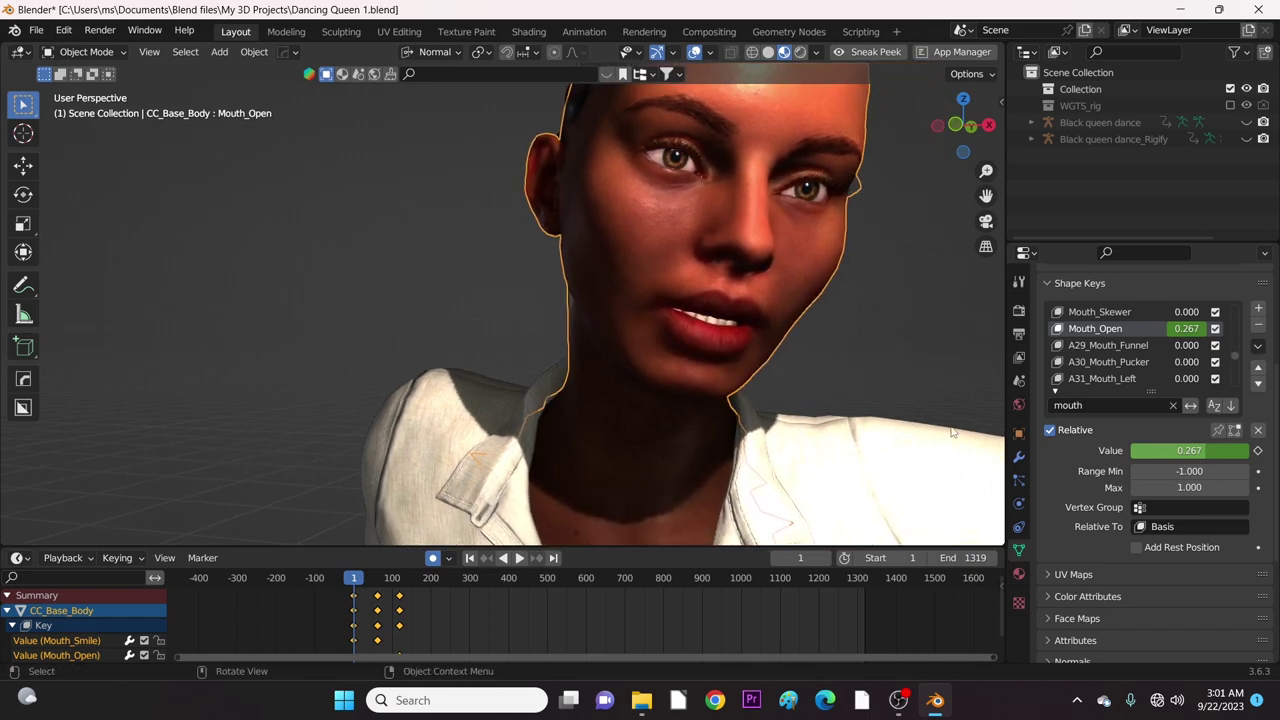
click(1199, 455)
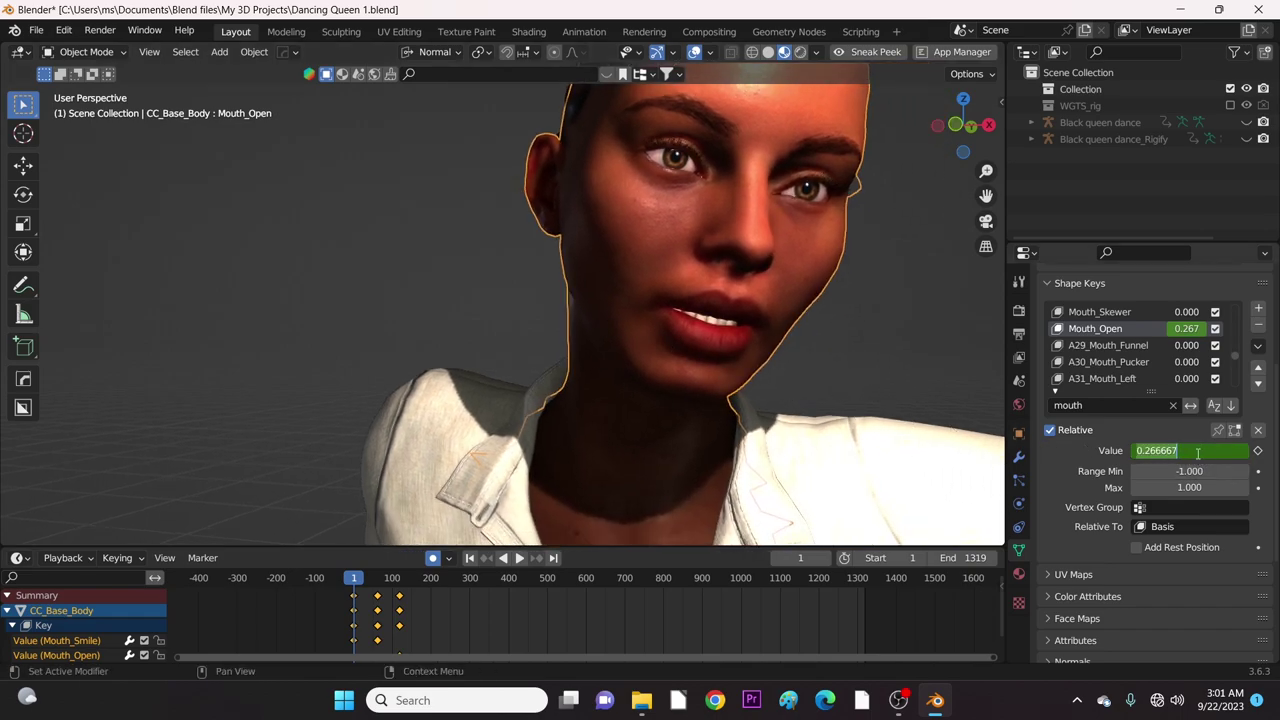
text(0)
key(Return)
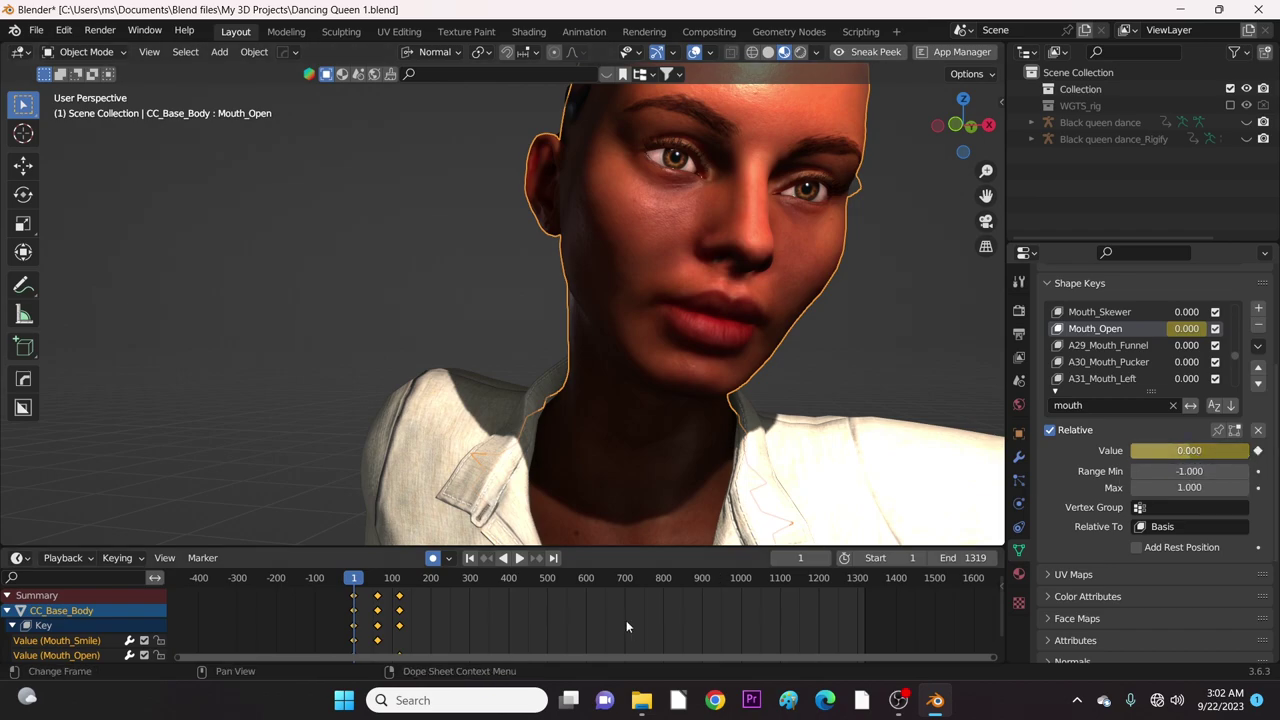
key(space)
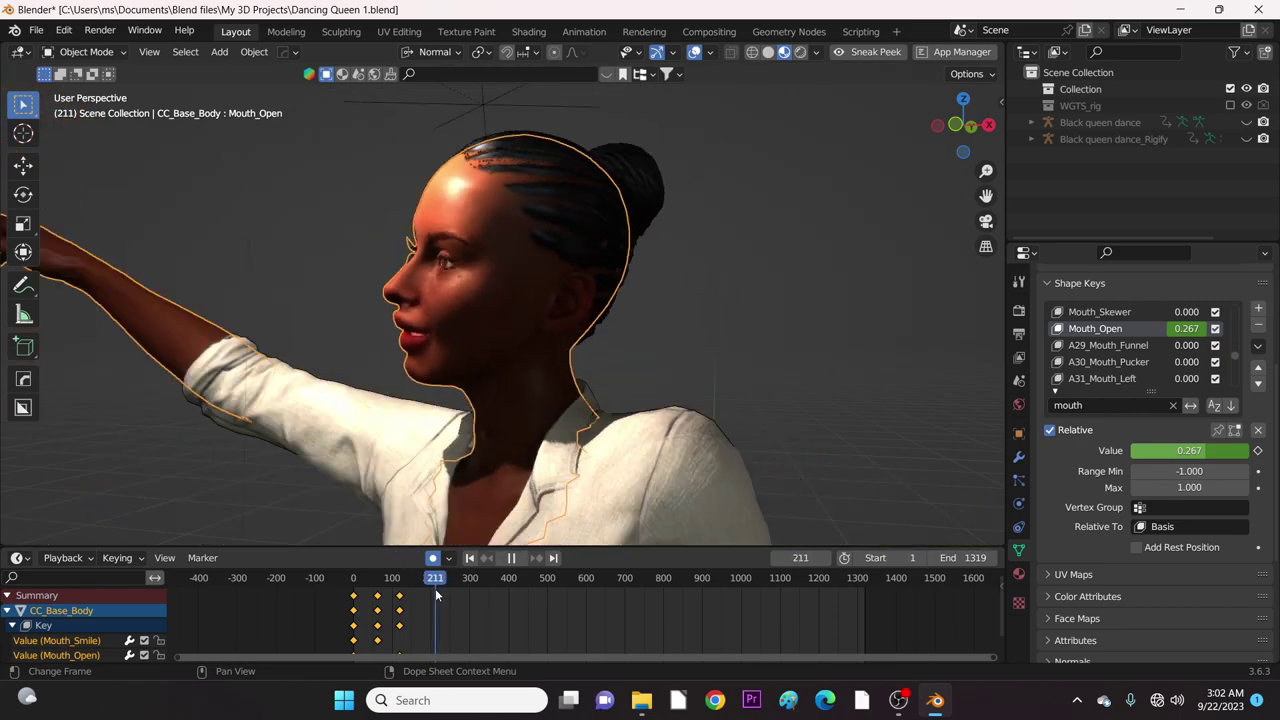
- Set Mouth_Open to 0 at frame 213 so the mouth closes again
click(436, 588)
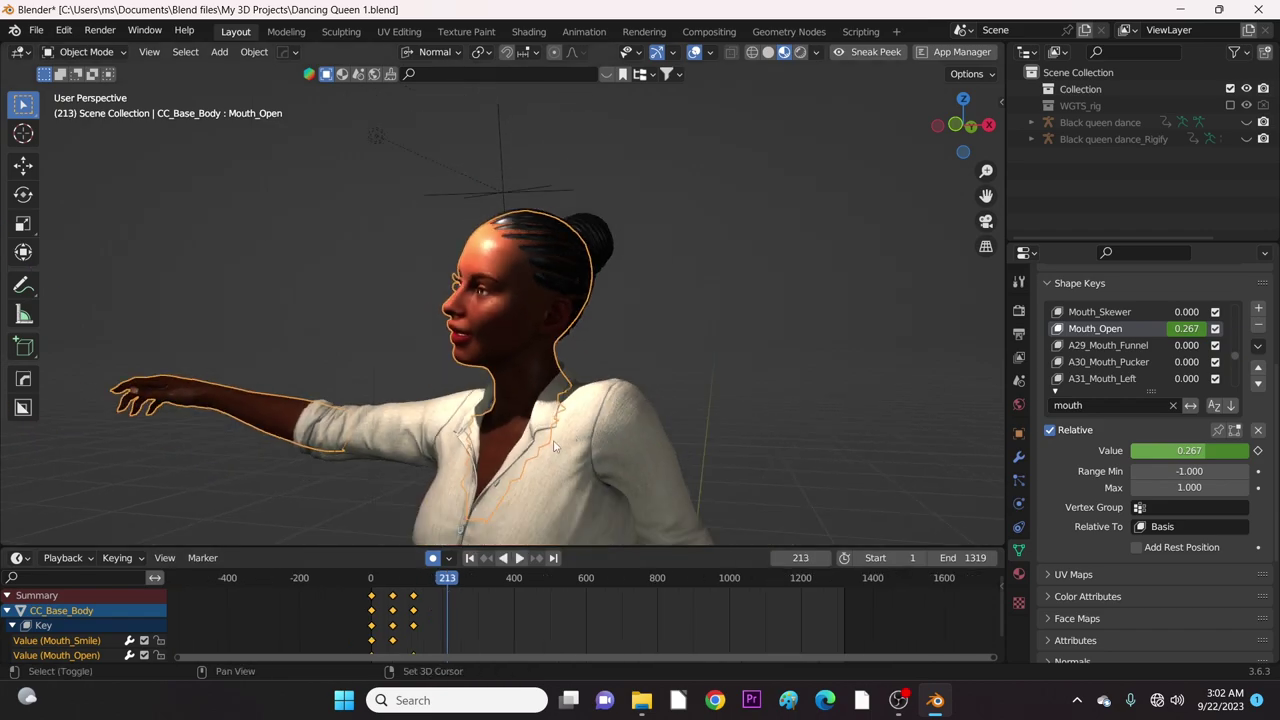
mouse_move(635, 420)
middle_down()
mouse_move(639, 315)
mouse_move(635, 345)
mouse_move(697, 353)
middle_up()
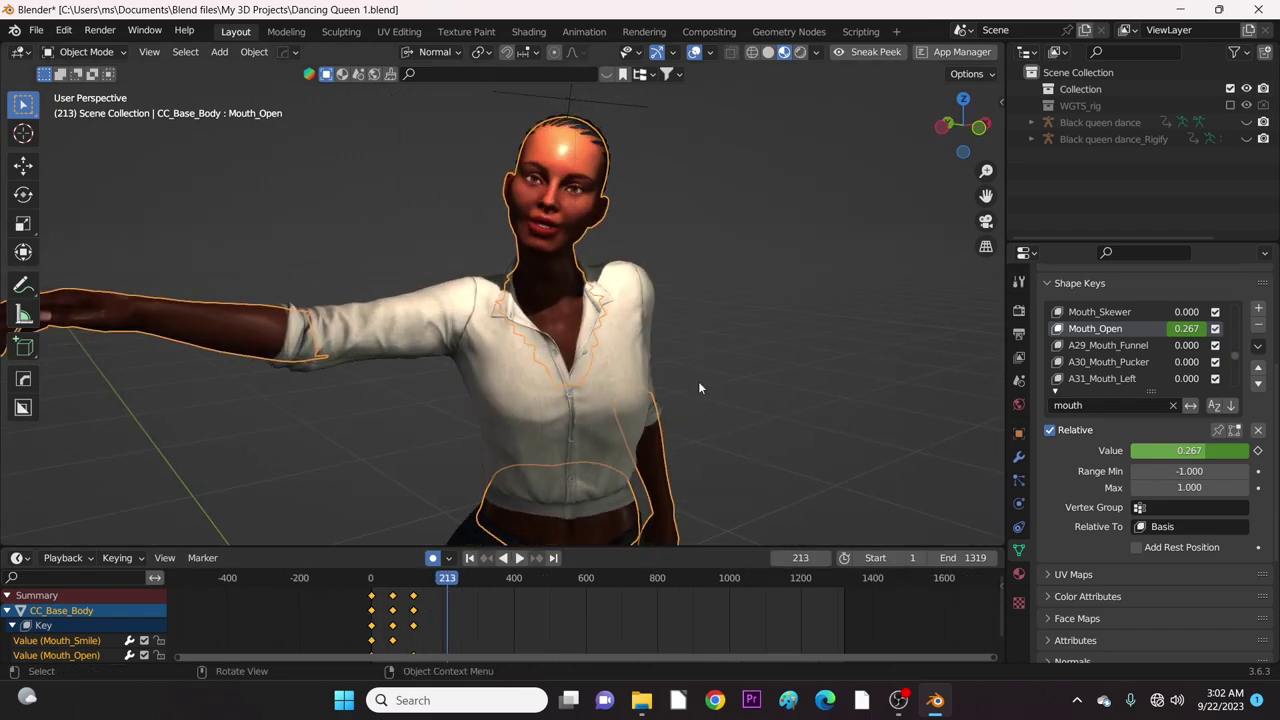
click(1181, 453)
text(0)
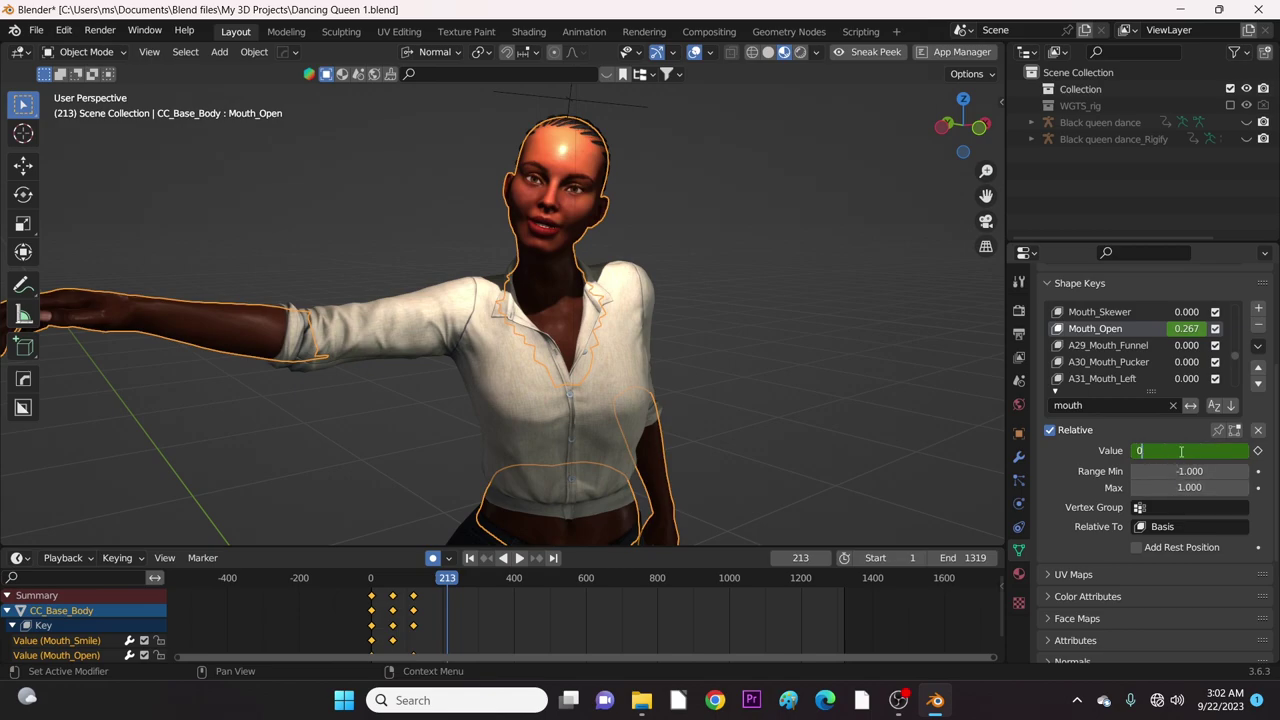
key(Return)
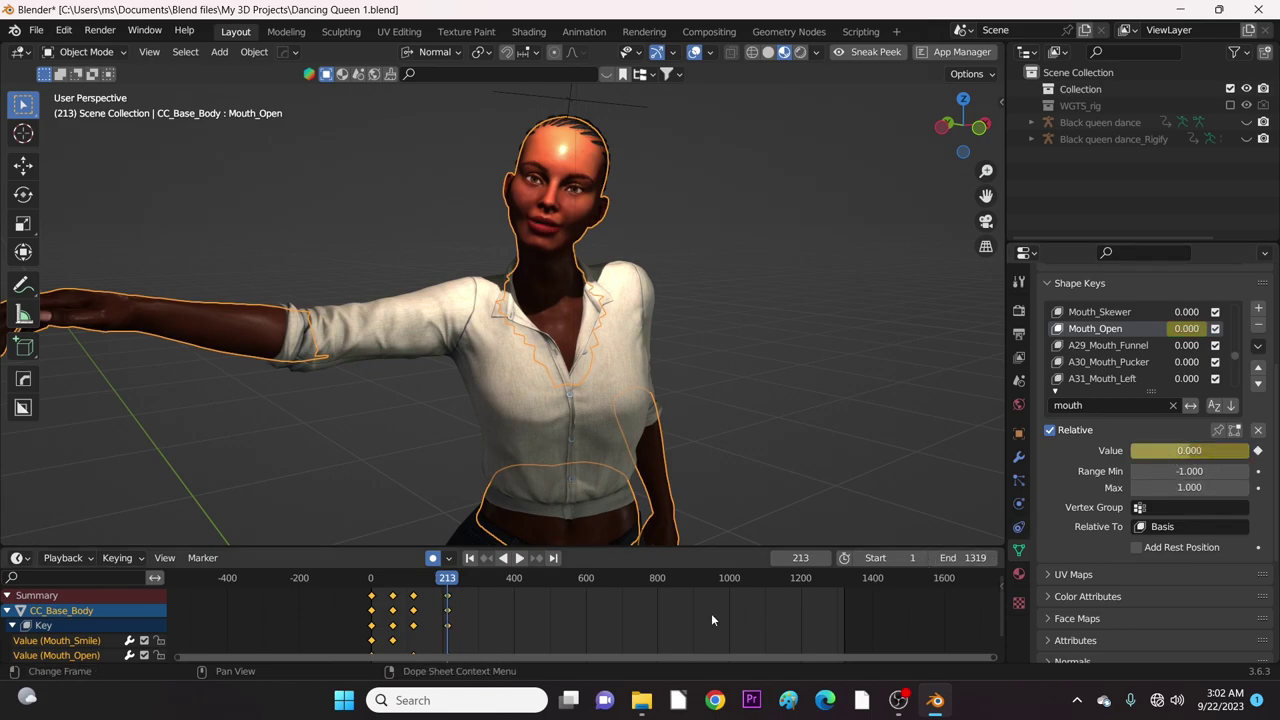
- Preview the mouth animation and return to frame 1 with the character facing forward
key(space)
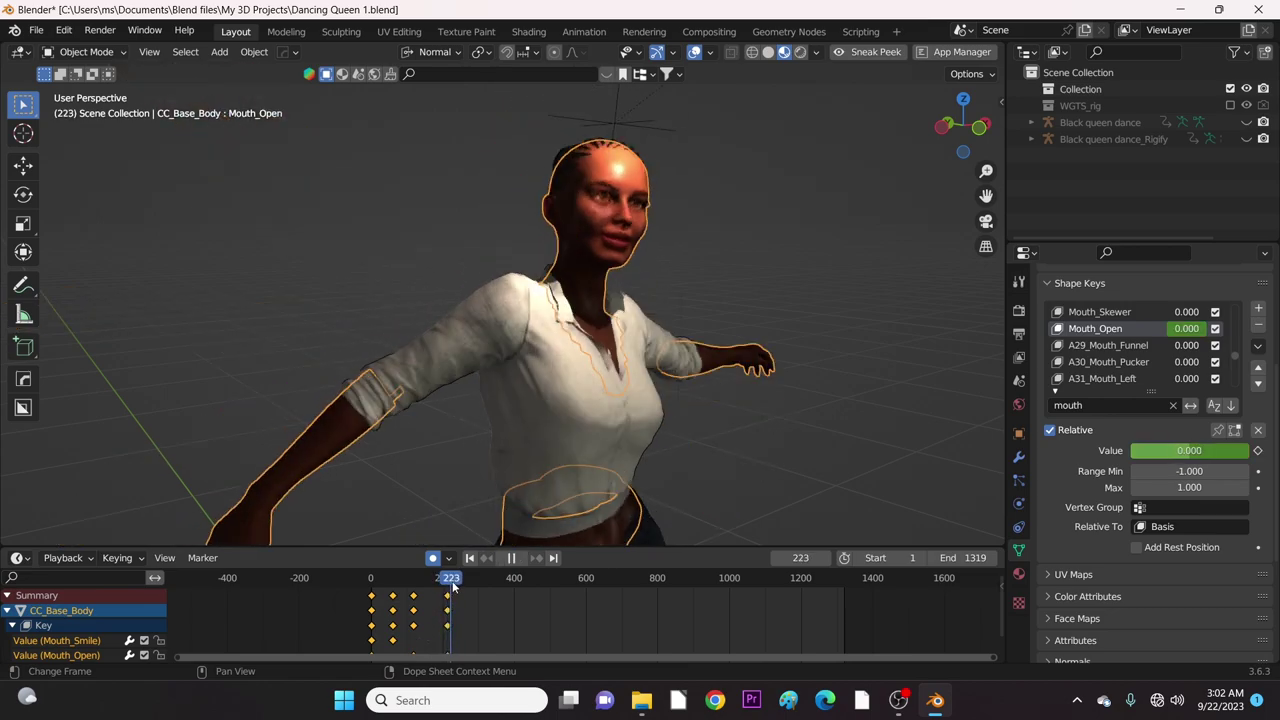
key(space)
key(shift+Left)
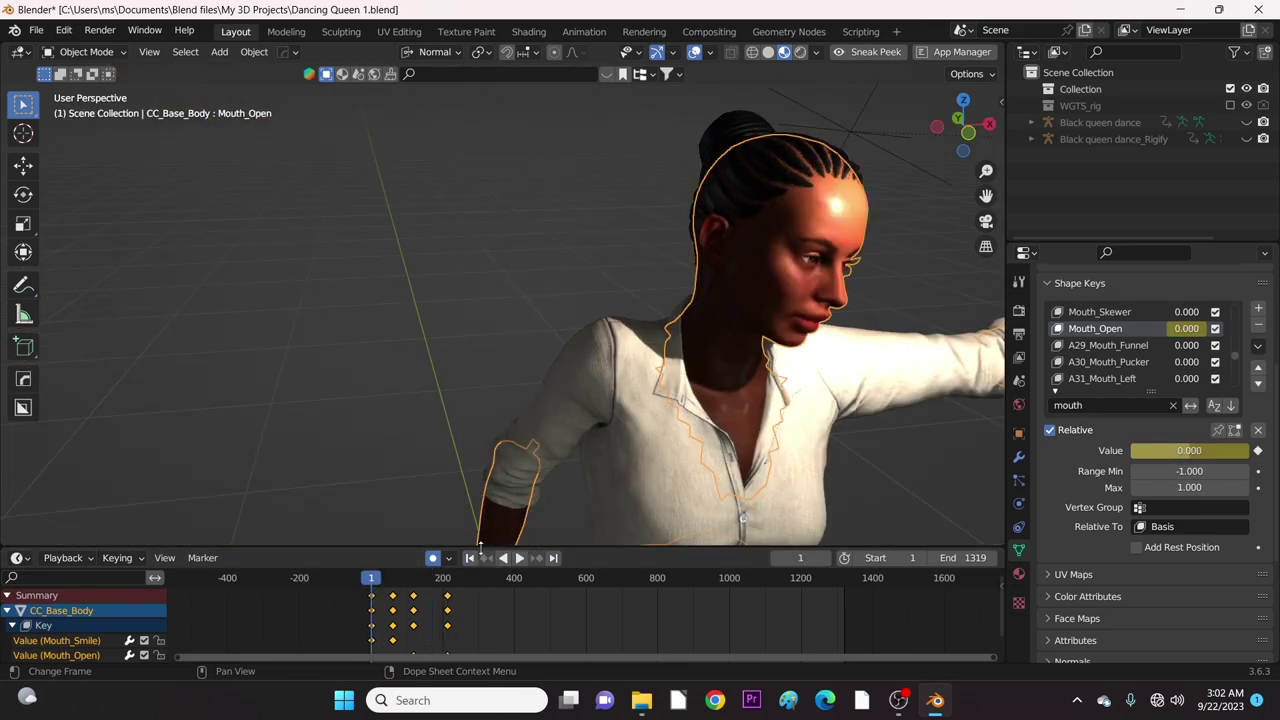
mouse_move(725, 379)
middle_down()
mouse_move(655, 360)
mouse_move(674, 385)
mouse_move(714, 356)
middle_up()
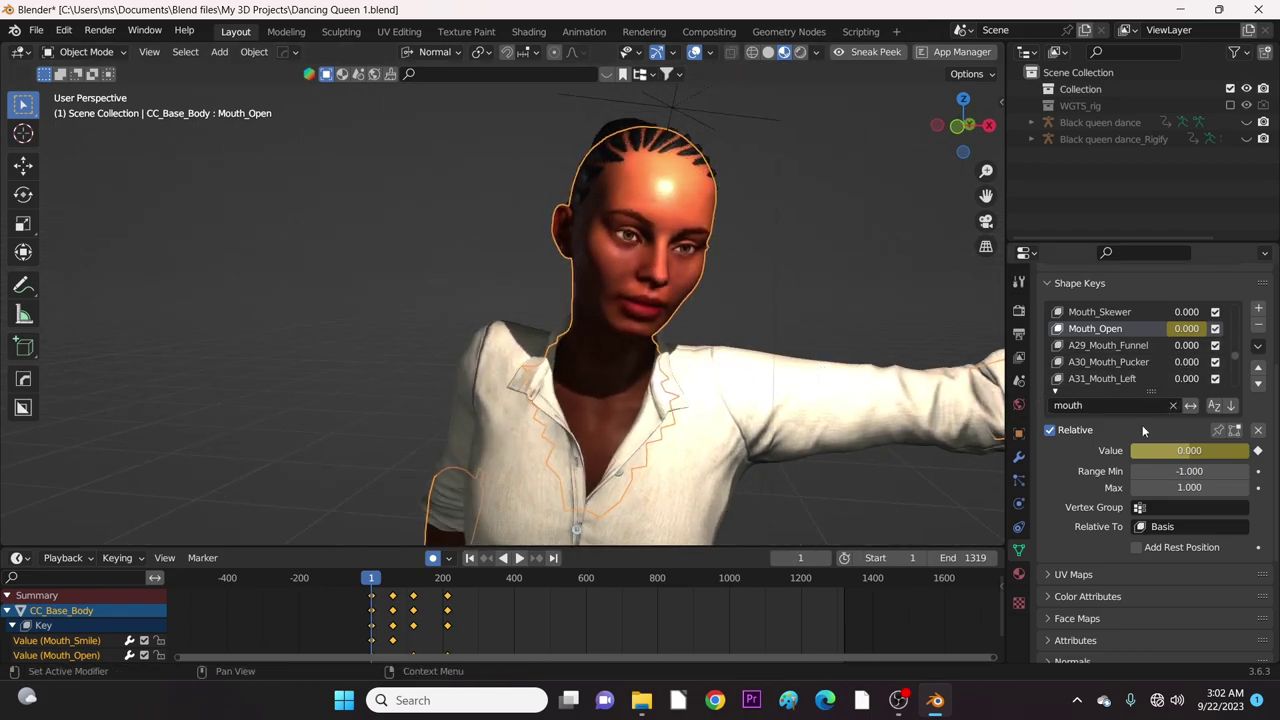
- Filter shape keys by 'eye', keyframe Eyes_Blink at 0 on frame 1, and play
click(1094, 402)
text(eye)
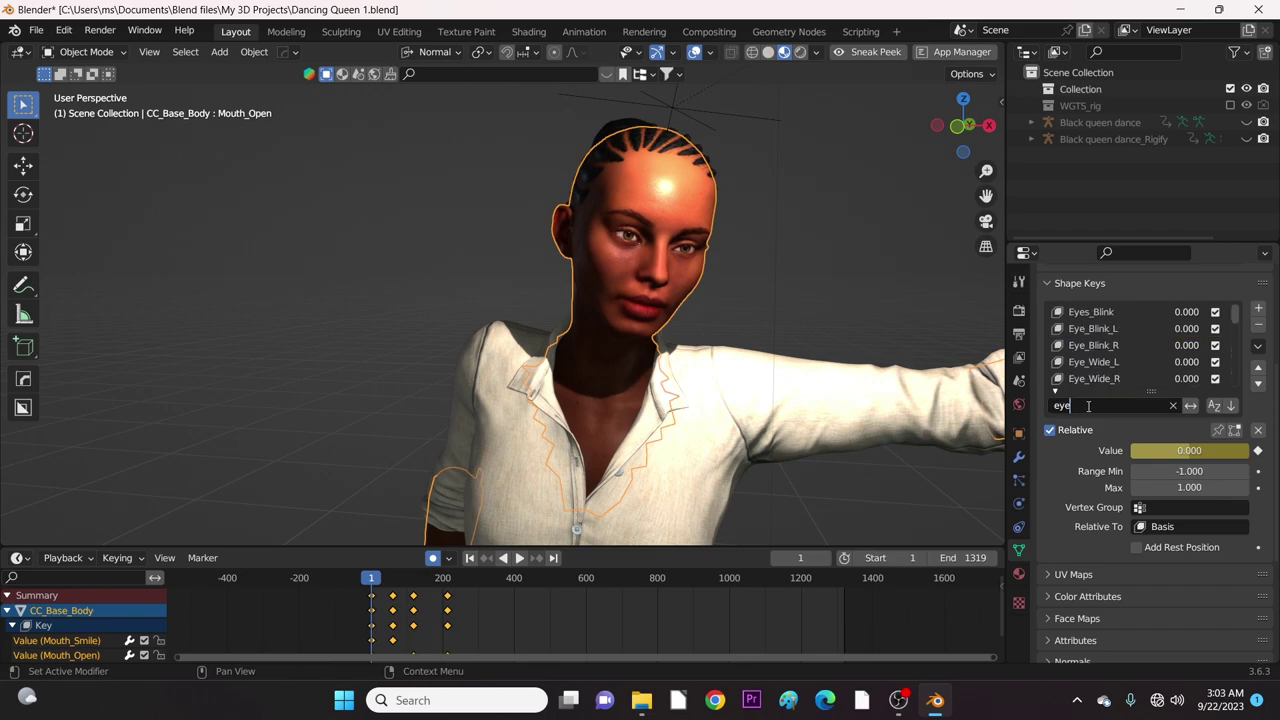
key(Return)
click(1090, 313)
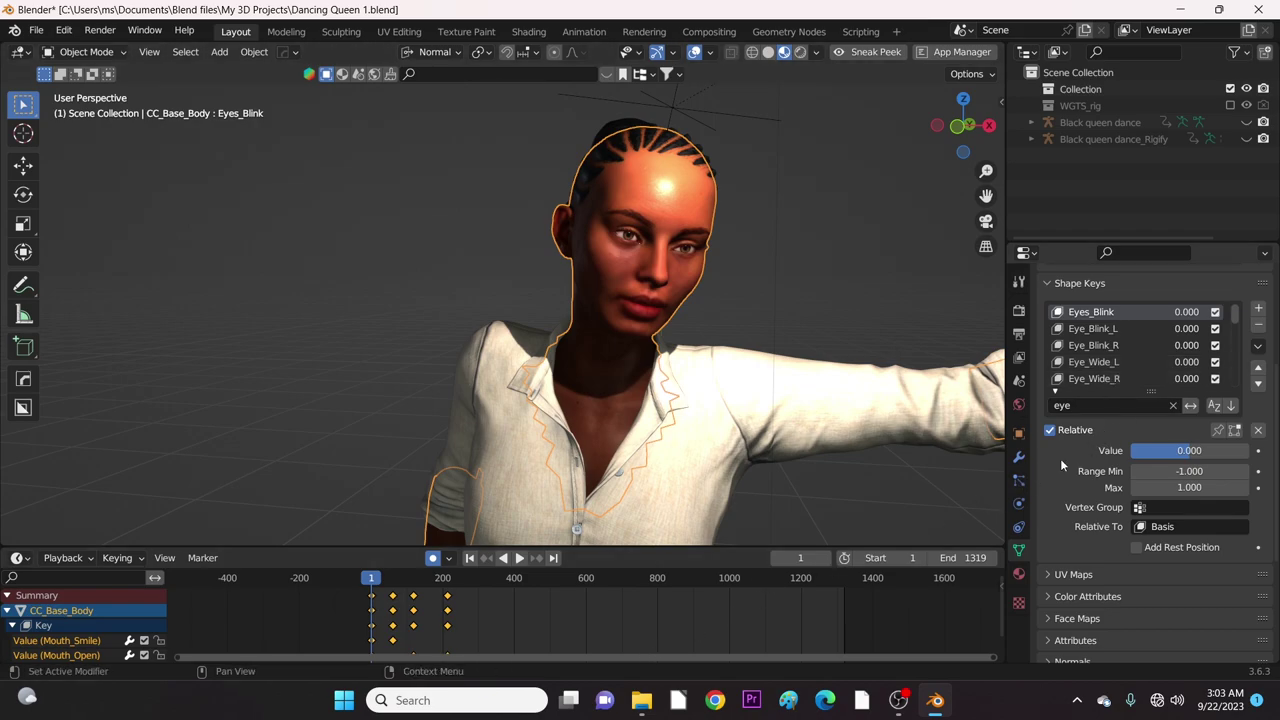
click(1257, 451)
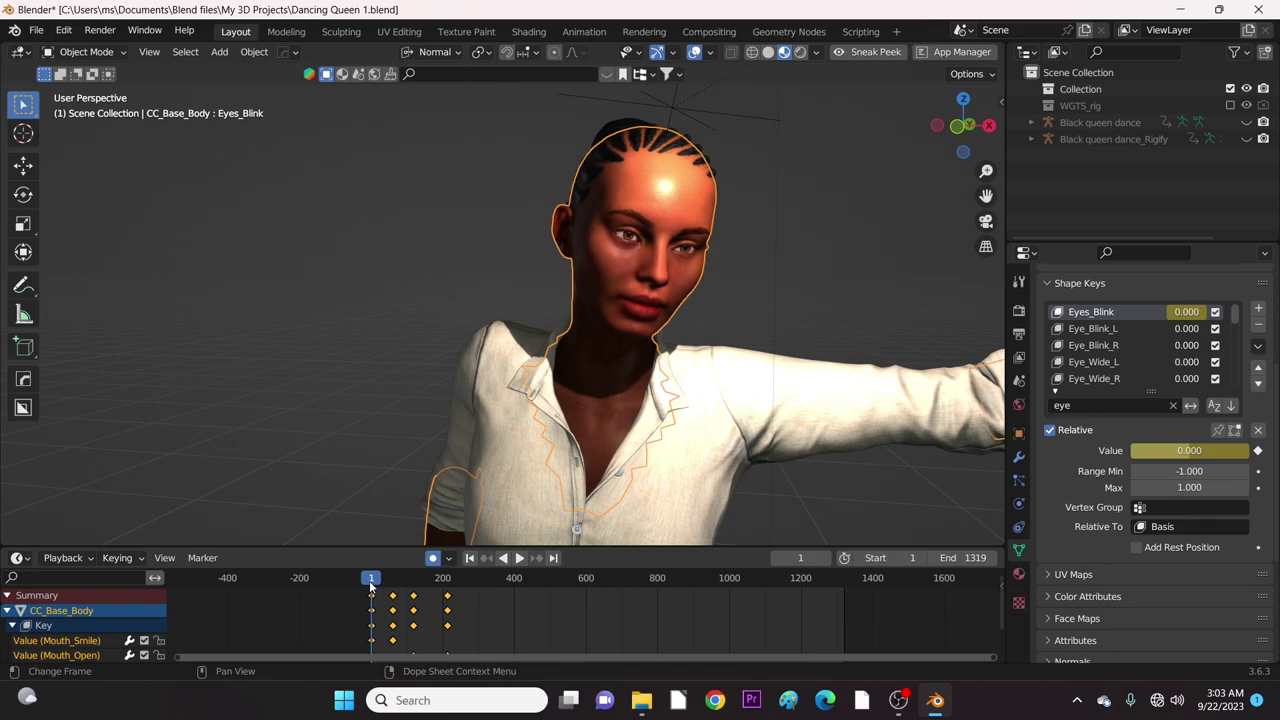
key(space)
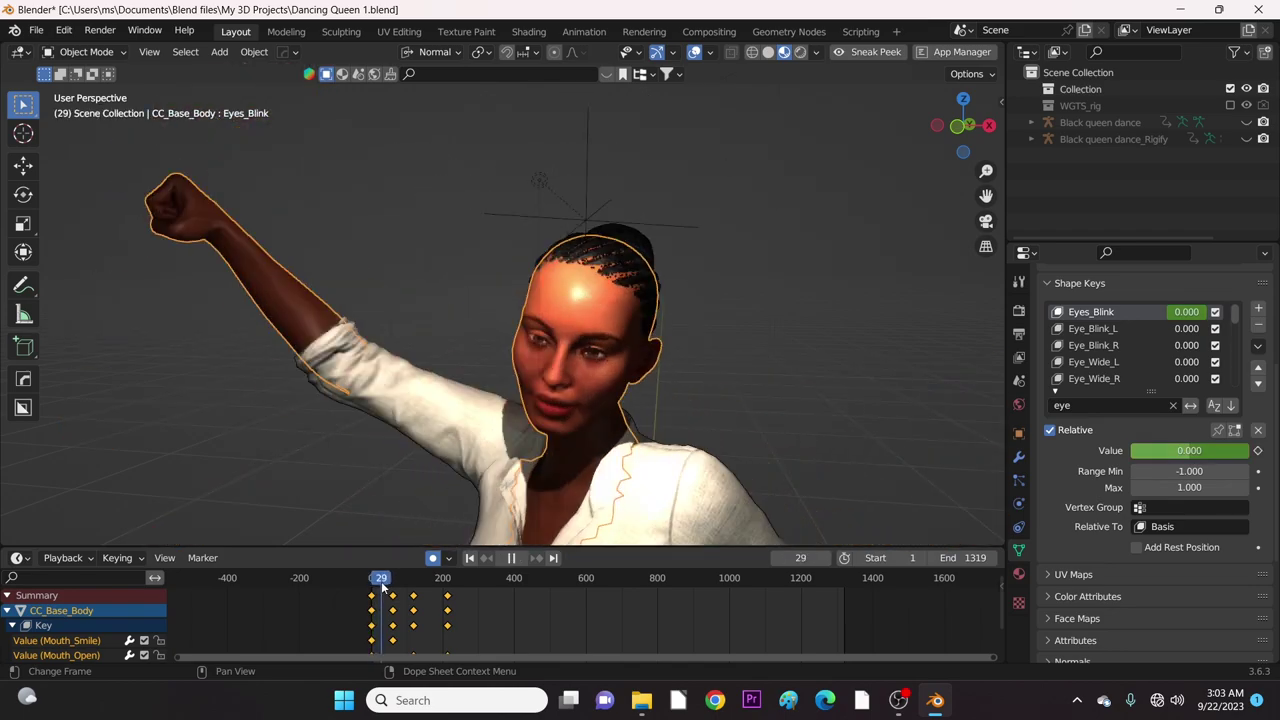
- Stop at frame 31, raise Eyes_Blink to 1.000 so the eyes close, and keyframe it
key(space)
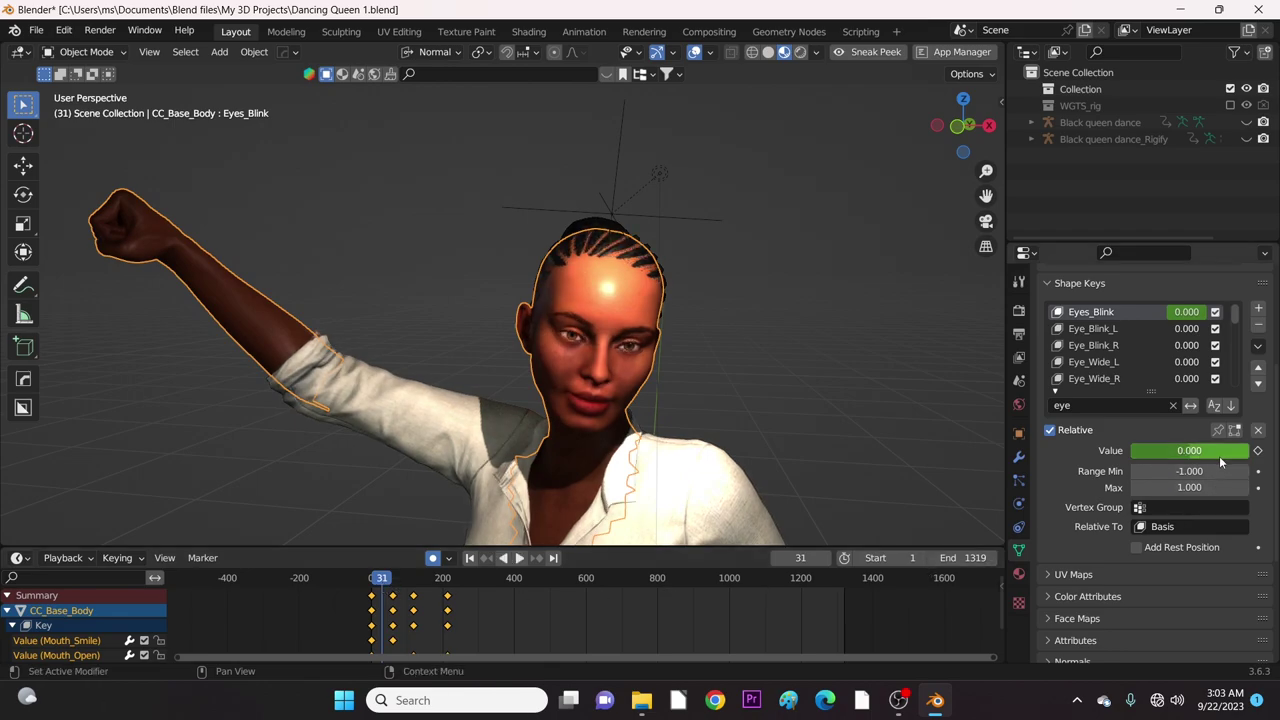
click(1201, 450)
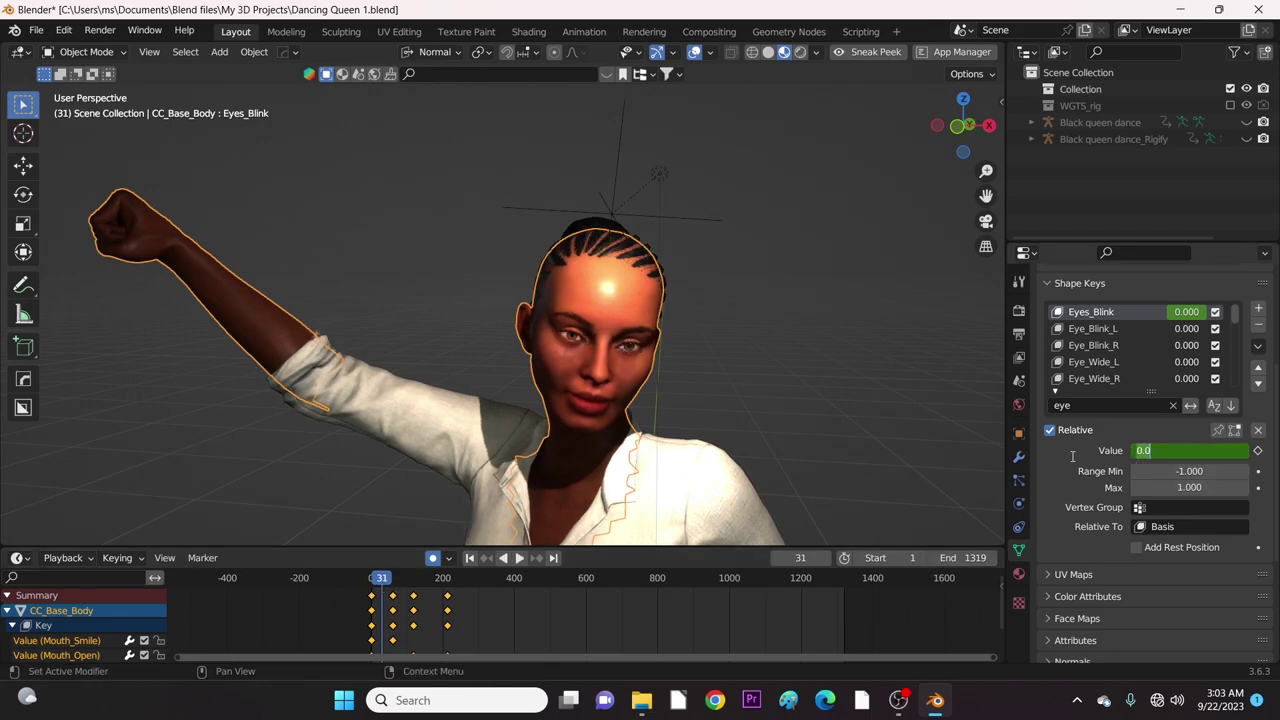
key(Return)
drag(1190, 450, 1252, 450)
mouse_move(804, 510)
middle_down()
mouse_move(818, 485)
mouse_move(822, 497)
mouse_move(799, 430)
mouse_move(713, 417)
mouse_move(693, 459)
mouse_move(648, 437)
mouse_move(610, 388)
mouse_move(807, 409)
mouse_move(737, 434)
mouse_move(732, 404)
middle_up()
scroll(817, 484, up, 3)
scroll(798, 428, up, 2)
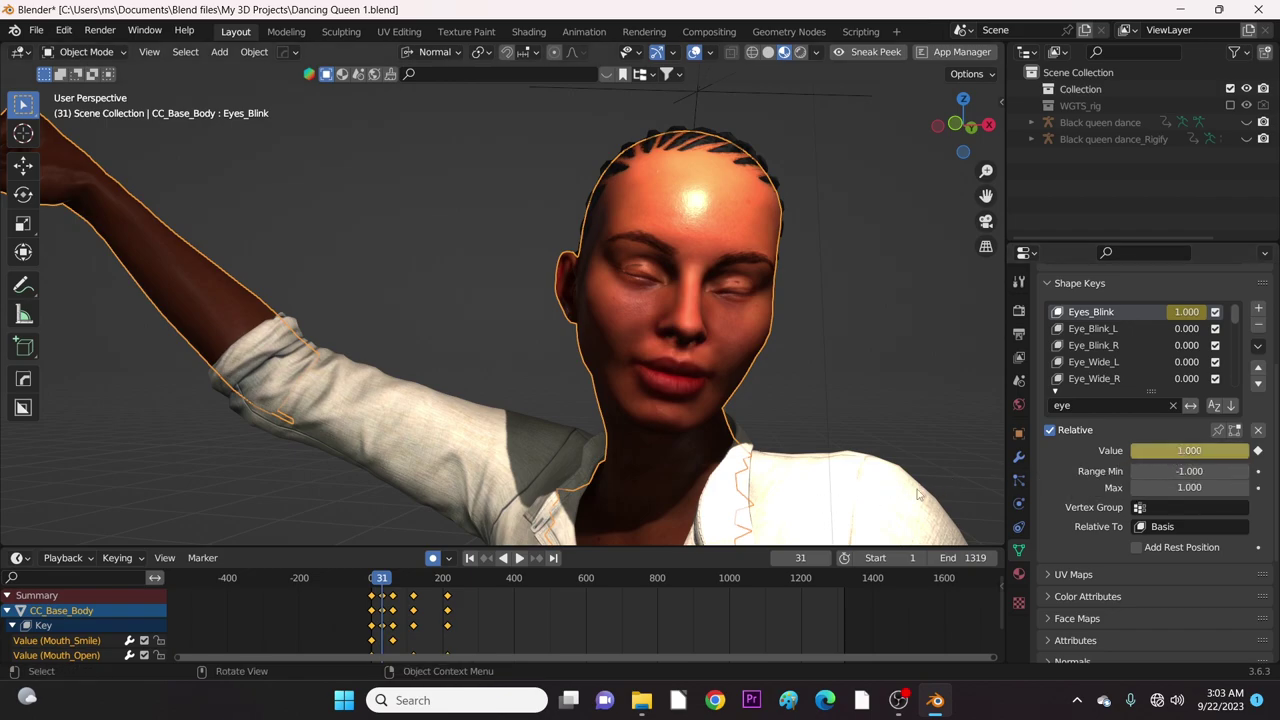
drag(1189, 450, 1176, 450)
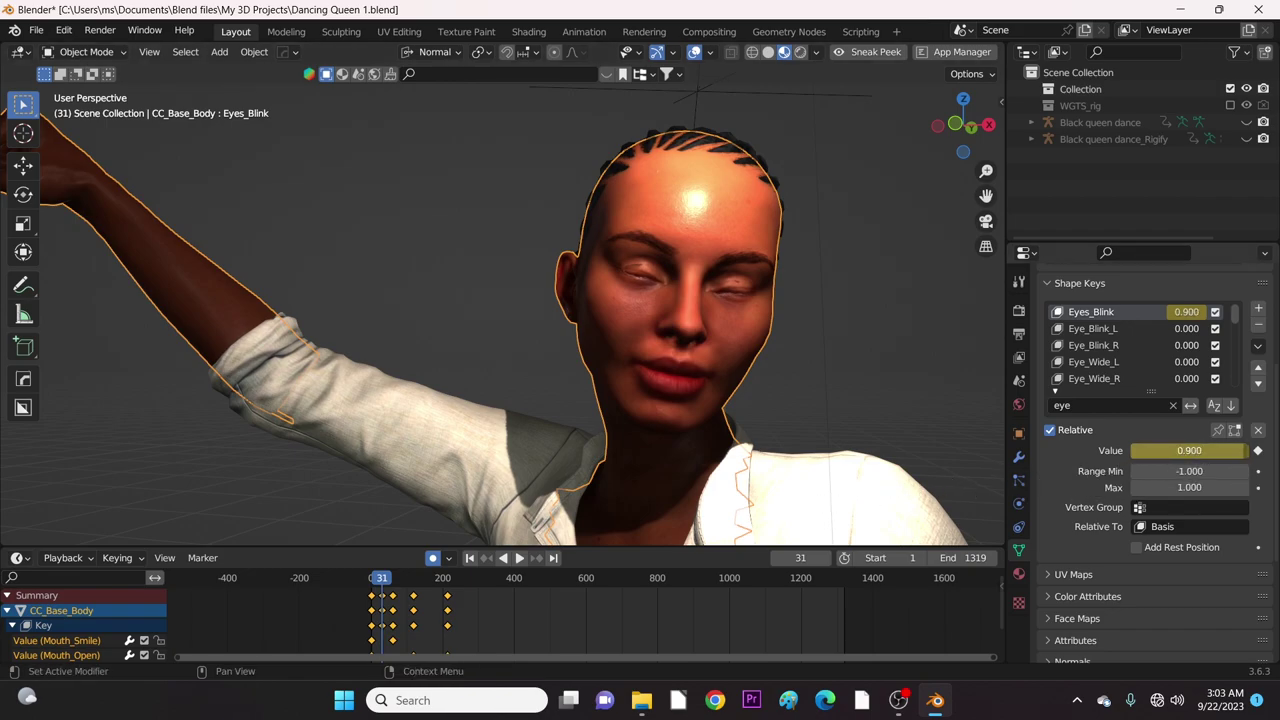
drag(1176, 450, 1190, 450)
click(1256, 451)
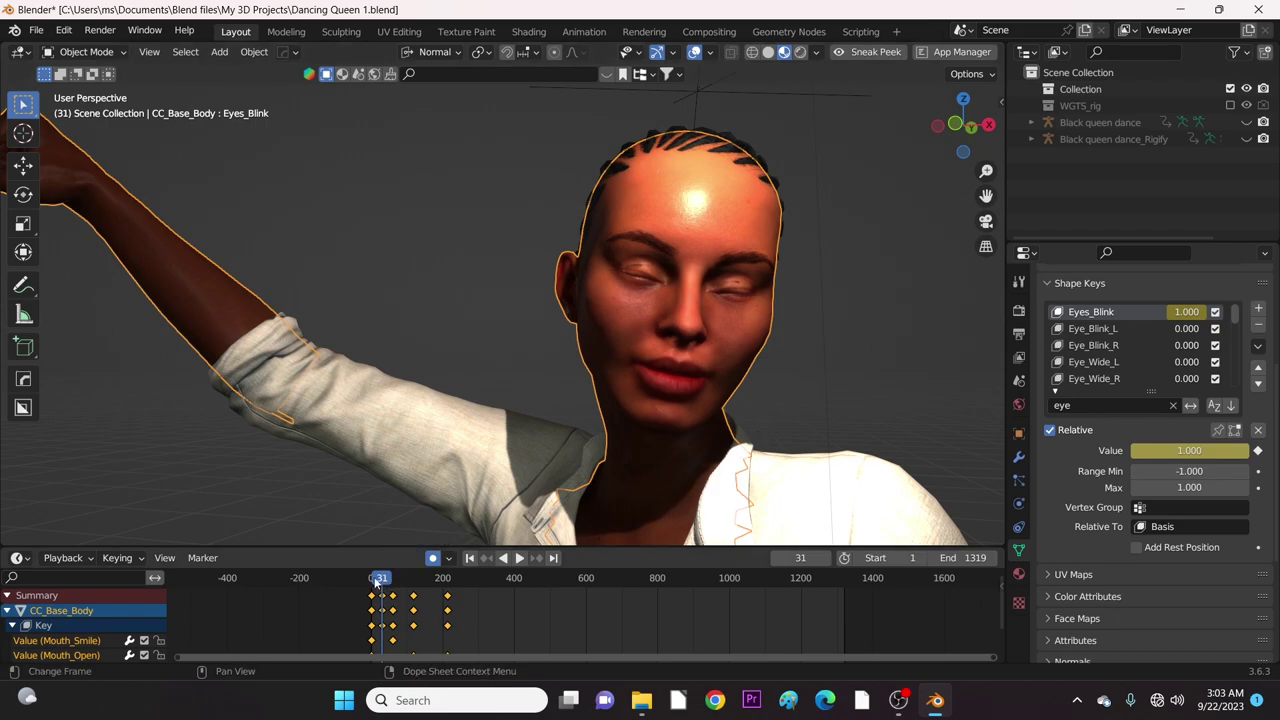
- Rewind and play back the blink, pausing at frames 37 and 38 and stopping at frame 50
drag(376, 583, 365, 585)
key(space)
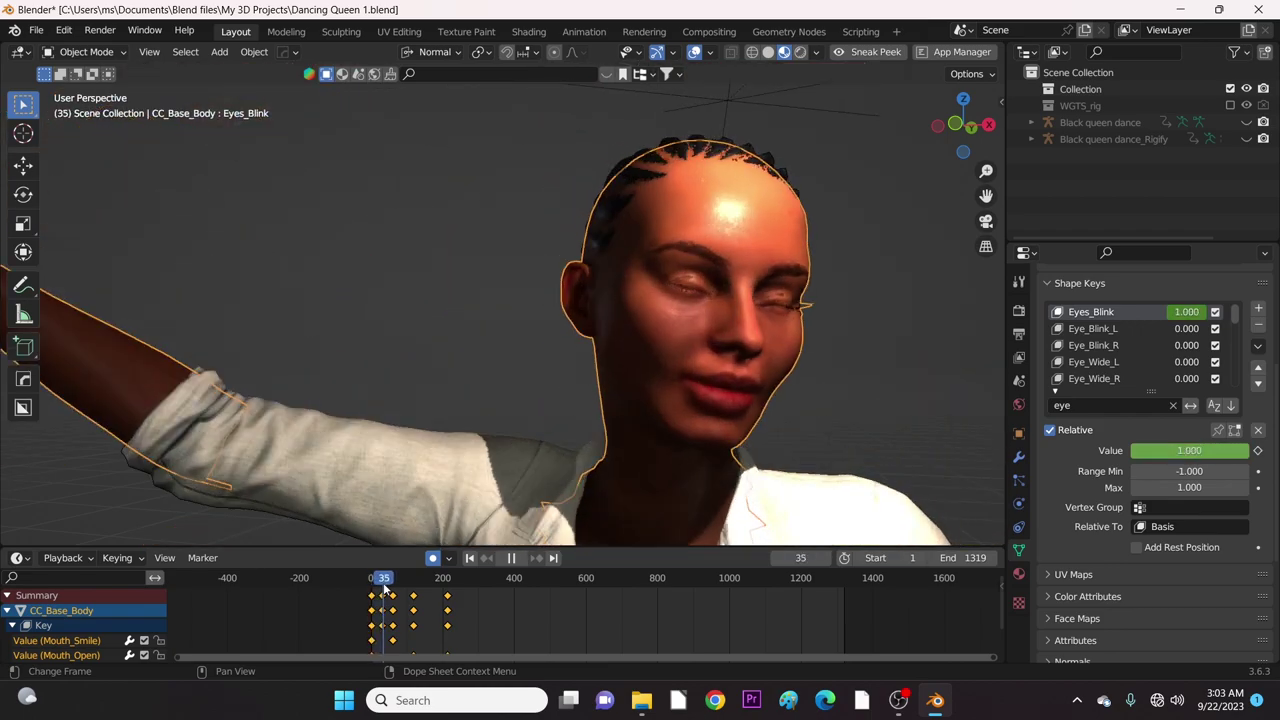
key(space)
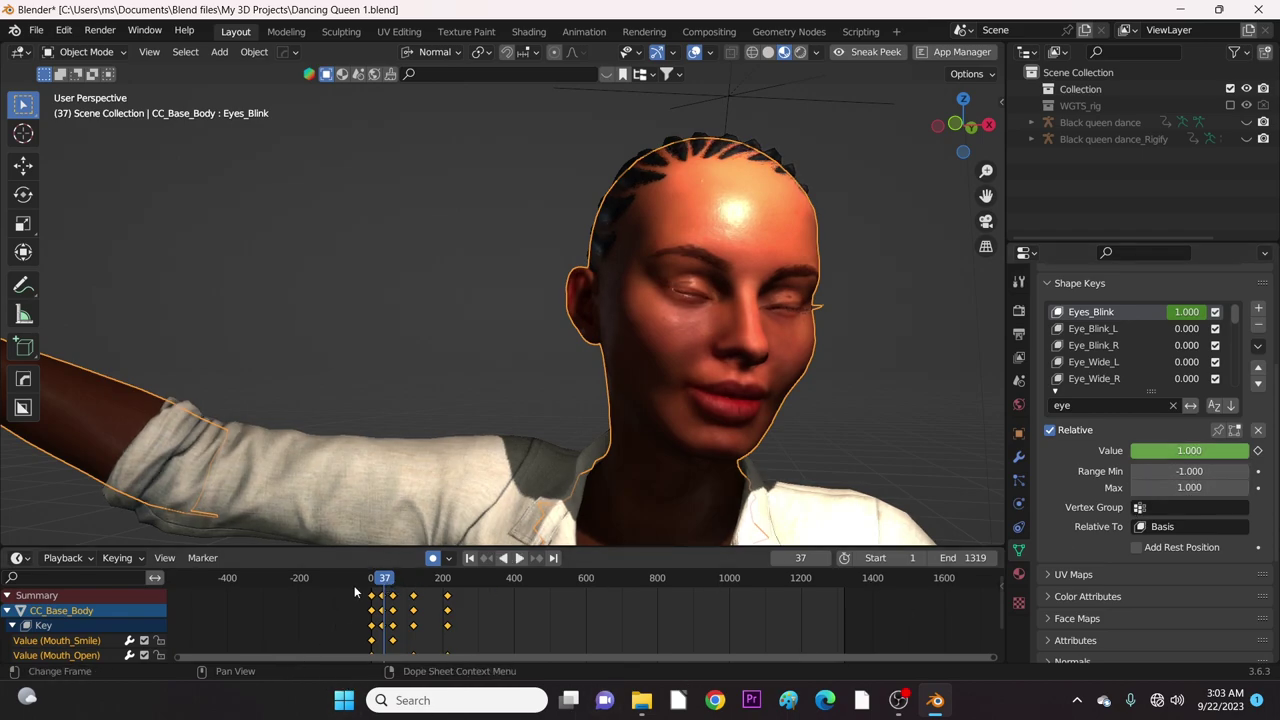
key(space)
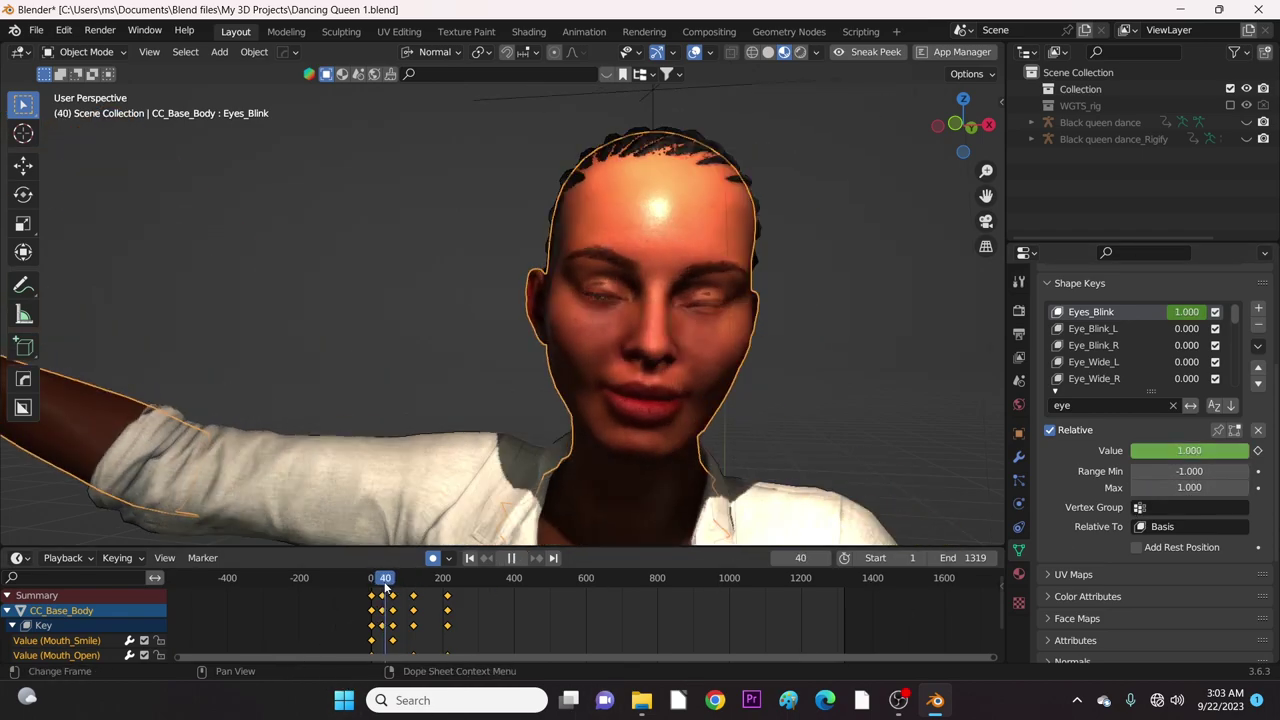
key(Escape)
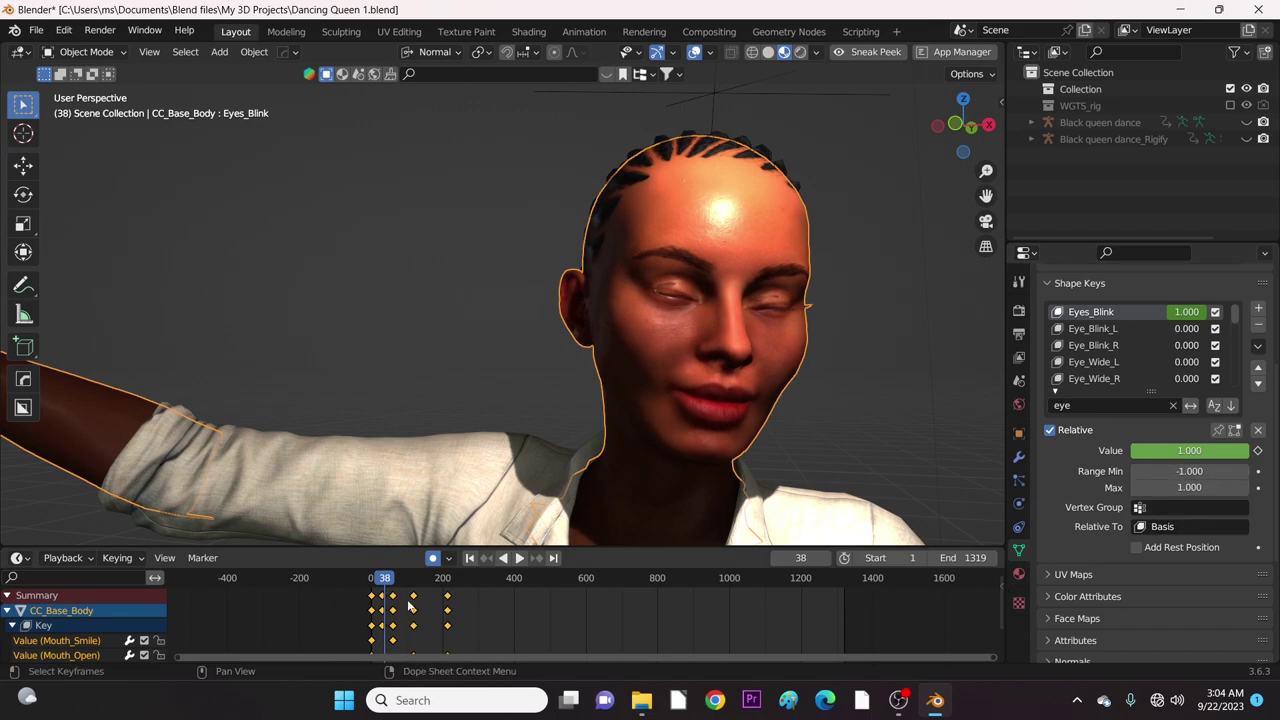
key(space)
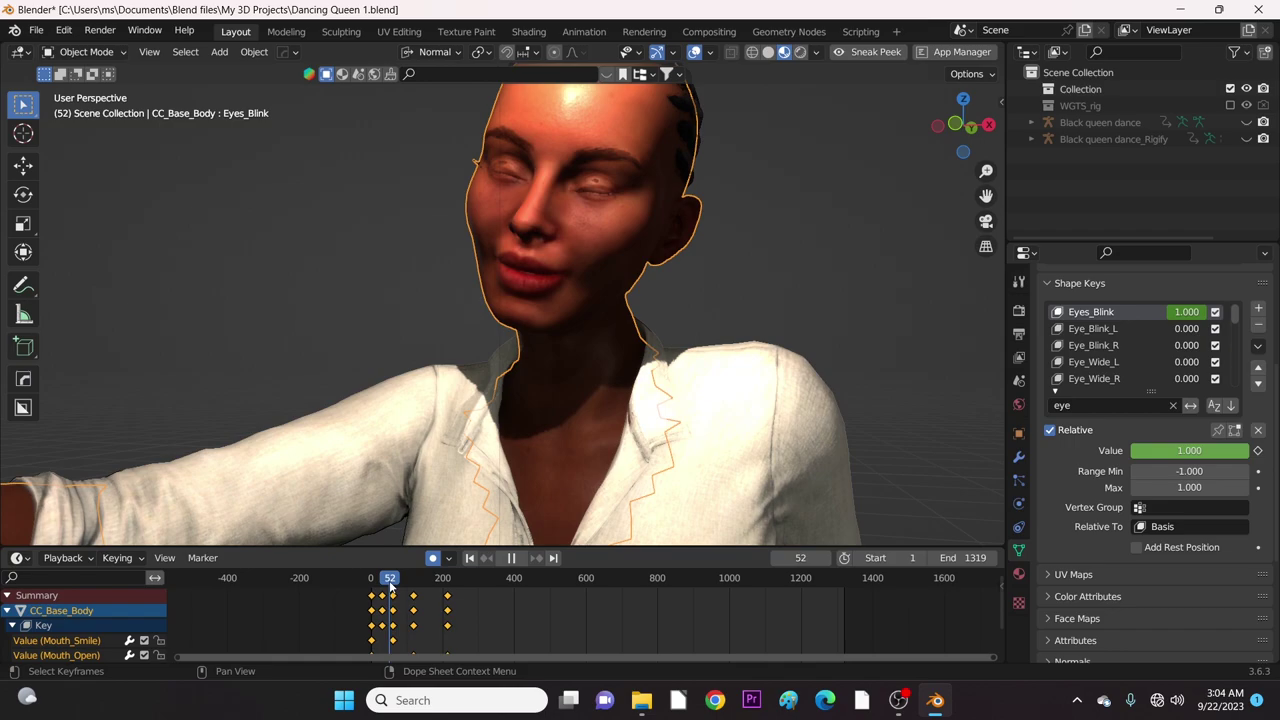
key(Escape)
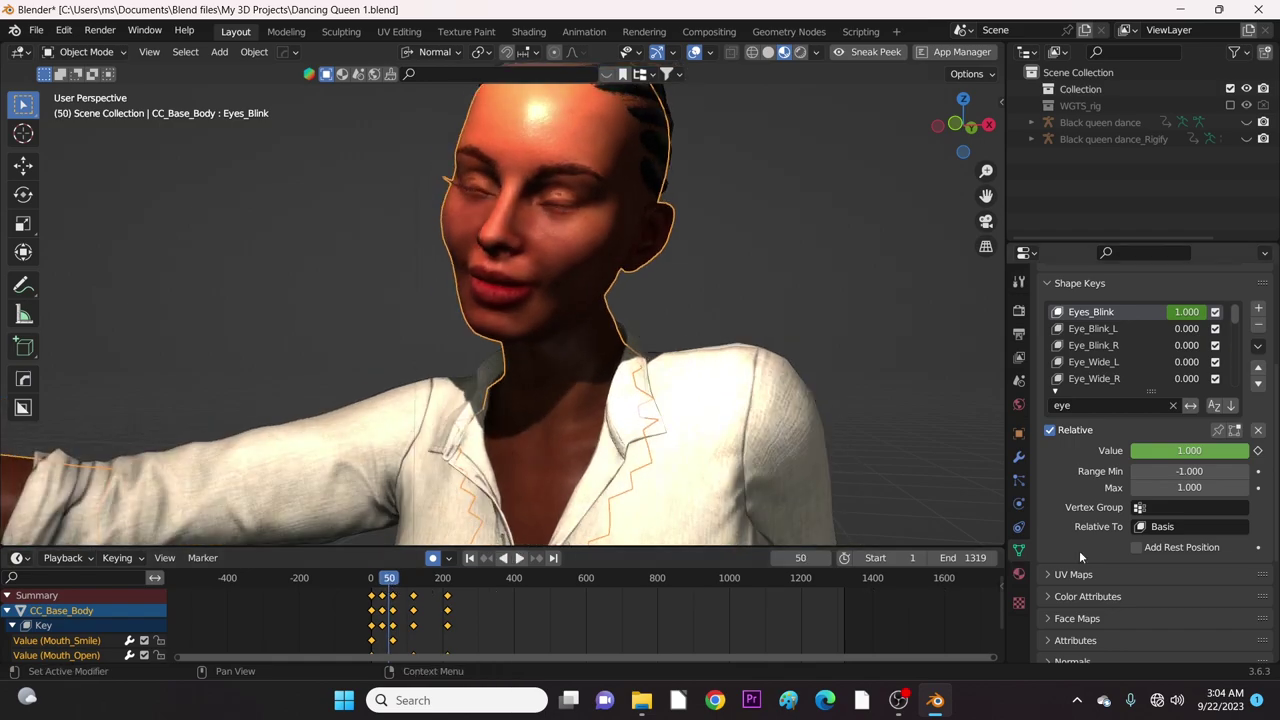
- Set Eyes_Blink to 0 and keyframe it at frame 50
click(1206, 451)
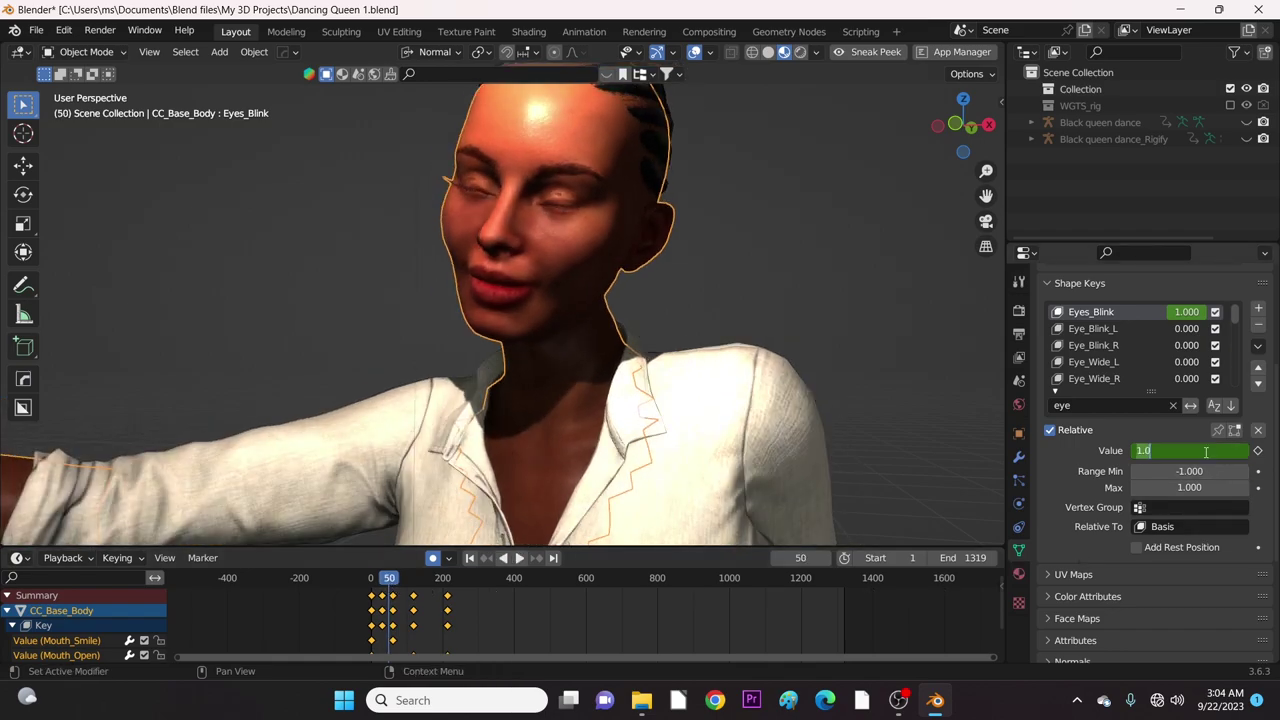
text(0)
key(Return)
key(i)
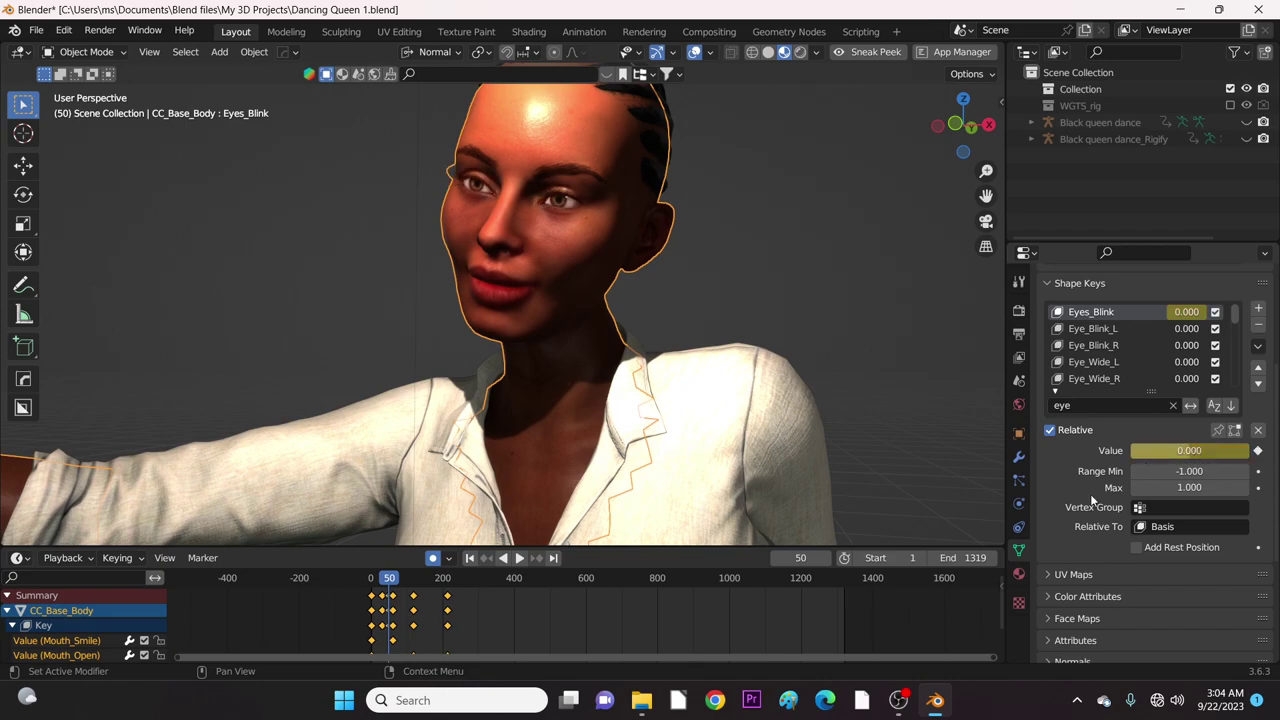
- Rewind and play the animation to preview the eyes reopening, stopping at frame 66
drag(391, 584, 370, 586)
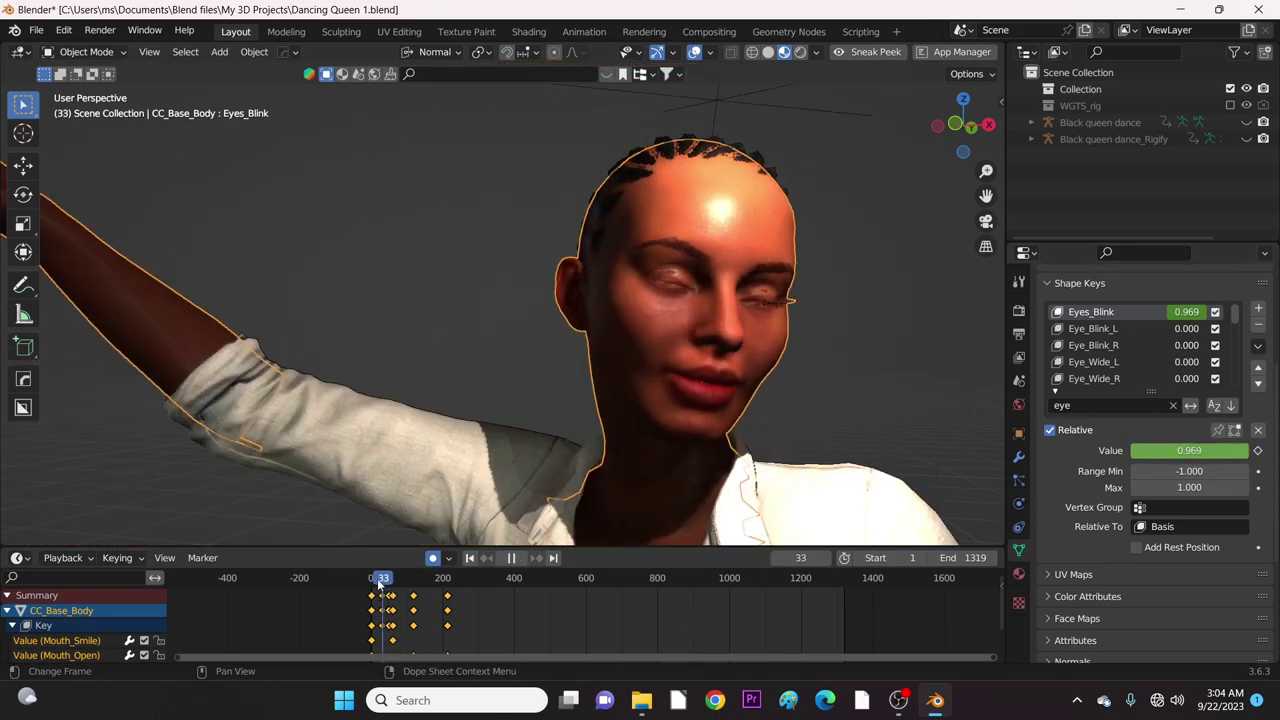
key(space)
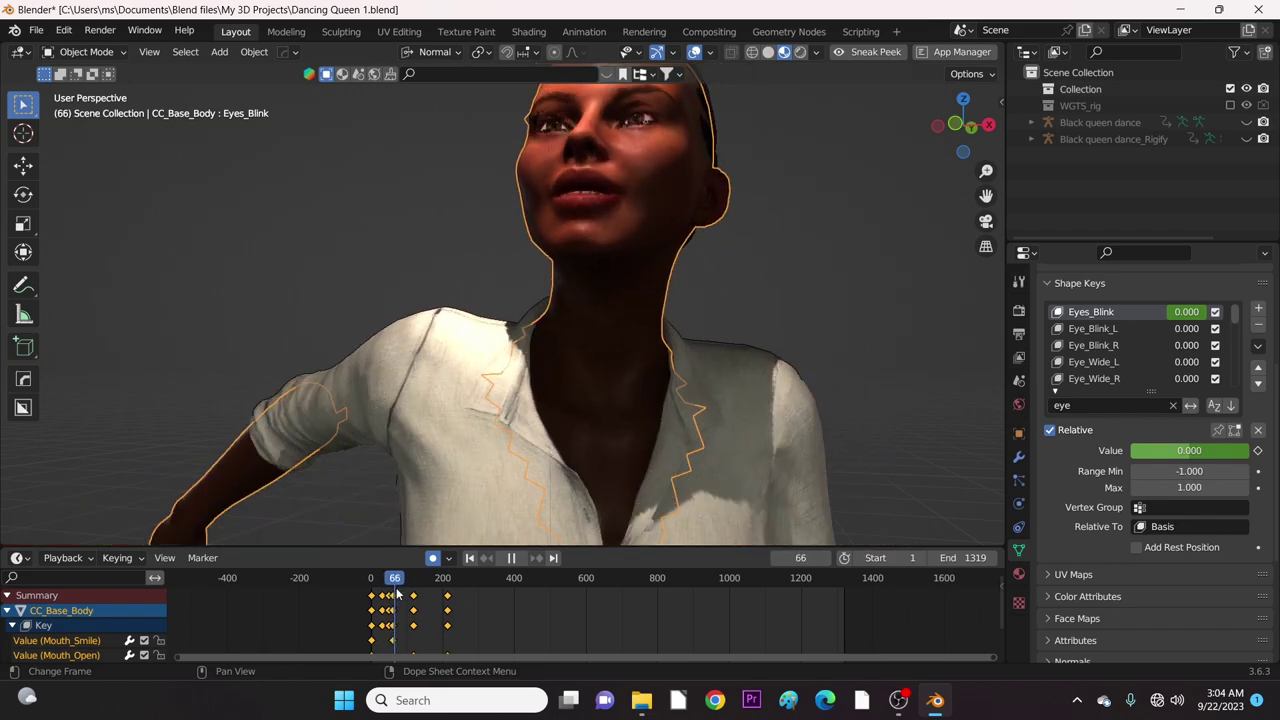
key(space)
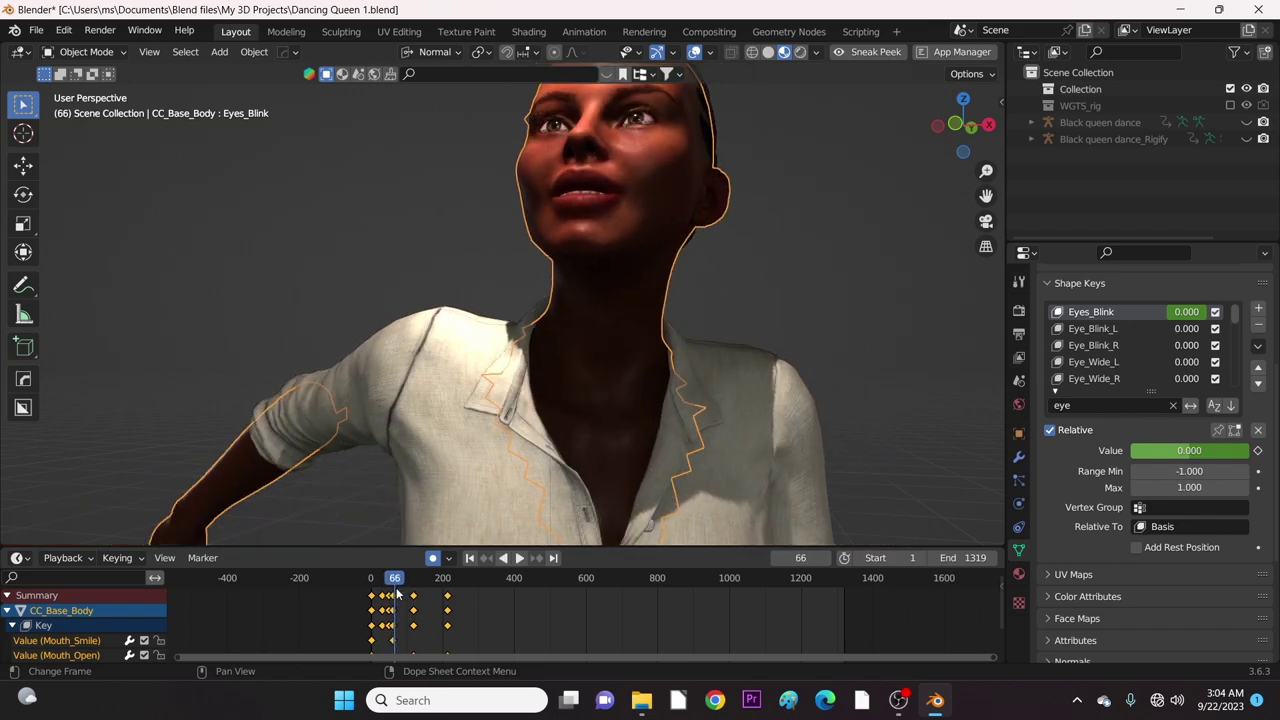